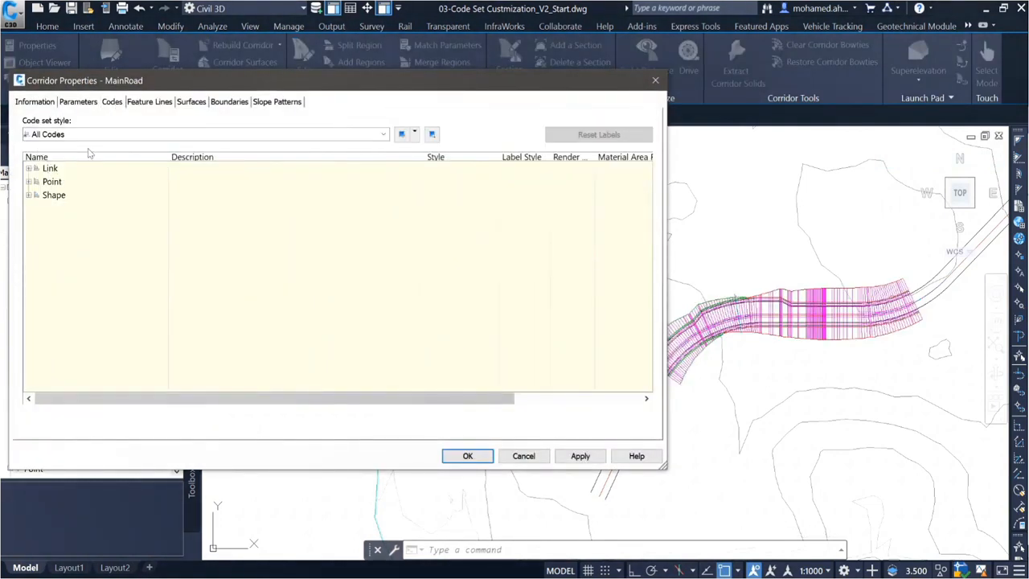
Step: Close the MainRoad corridor properties without changes and create a new code set style named "Plan Production Code Set"
left_click(81, 133)
left_click(523, 457)
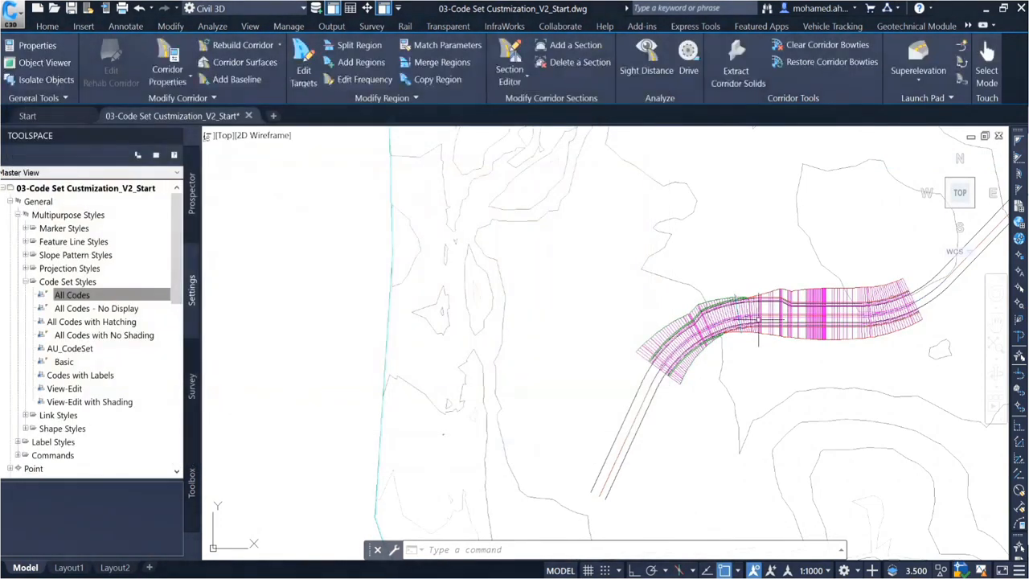
right_click(68, 283)
left_click(111, 293)
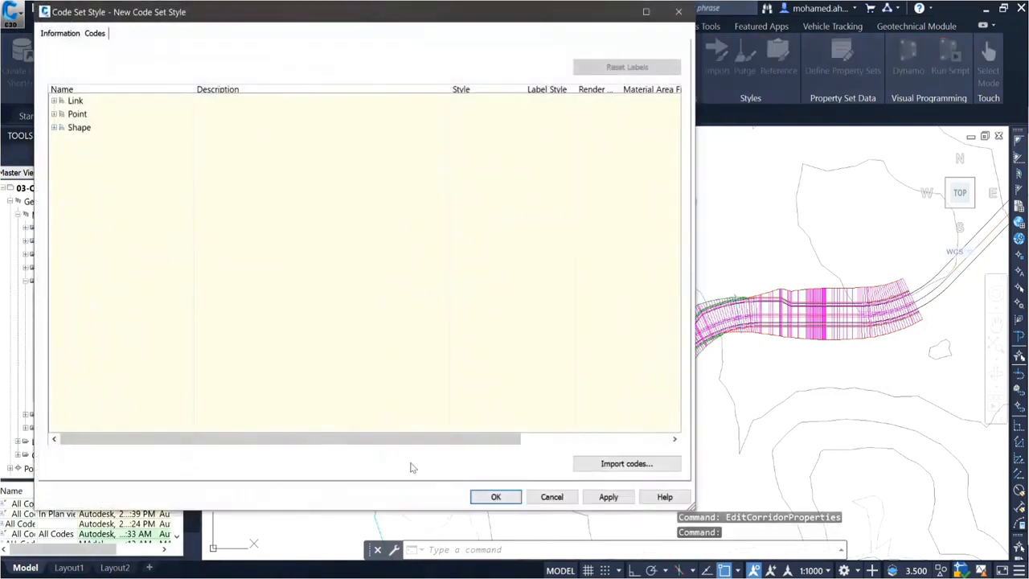
left_click(56, 34)
type("Plan Production Code Set")
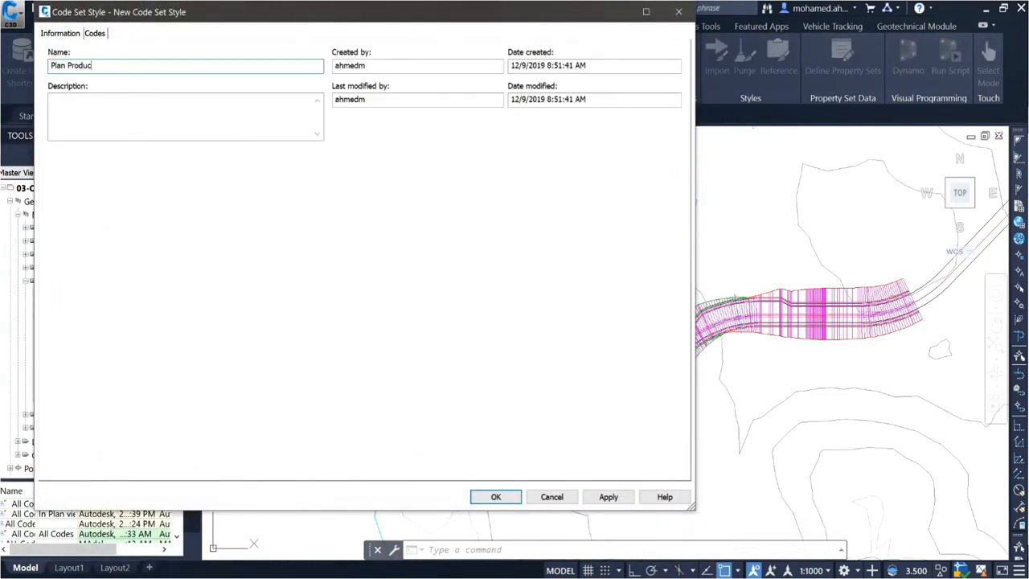
Step: Expand the Link, Point and Shape groups of the new code set and import the codes from the road assembly
left_click(94, 33)
left_click(53, 99)
left_click(53, 140)
left_click(53, 180)
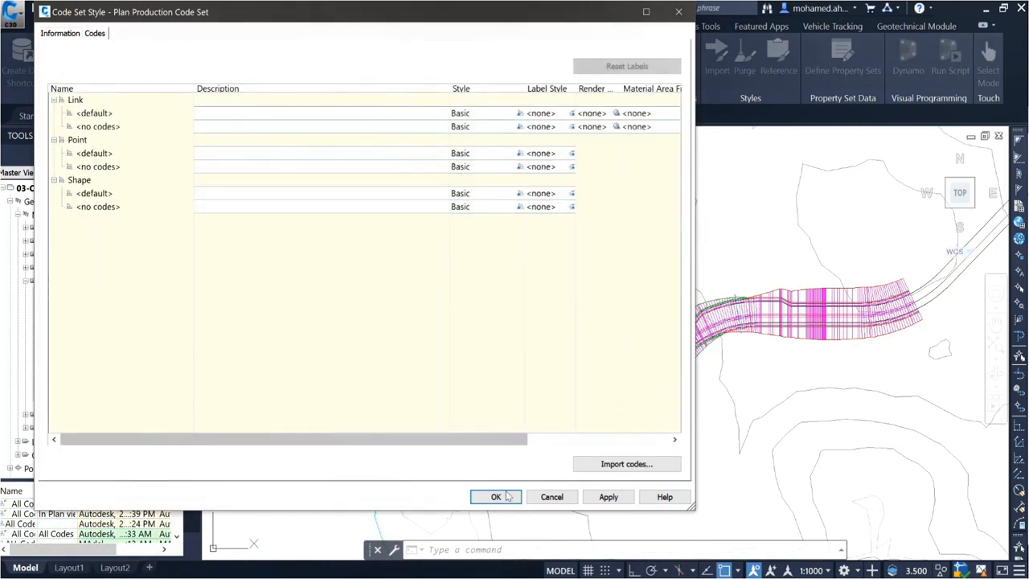
left_click(608, 462)
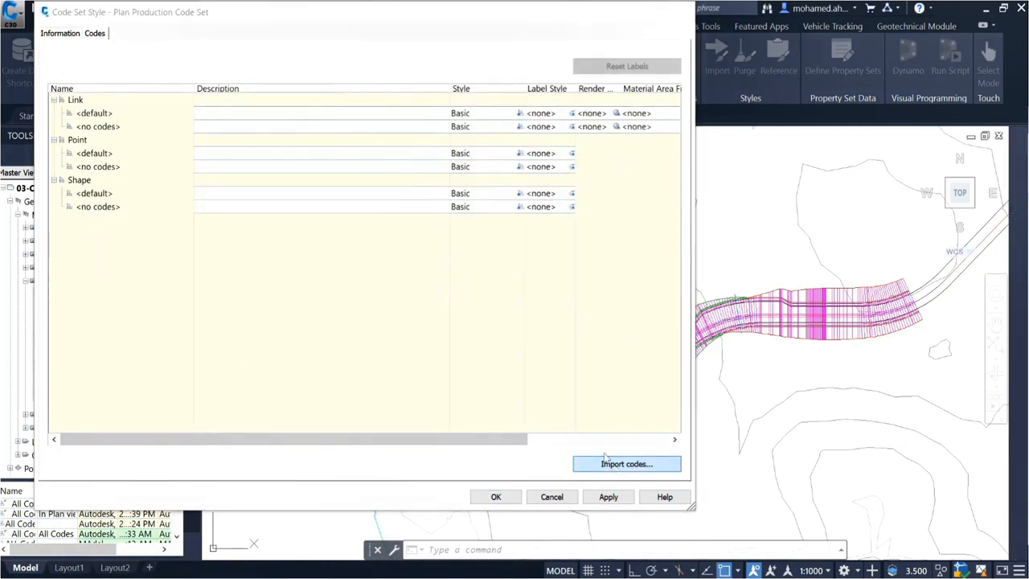
scroll(547, 318, "down", 5)
scroll(847, 222, "up", 6)
scroll(785, 189, "up", 6)
left_click(797, 173)
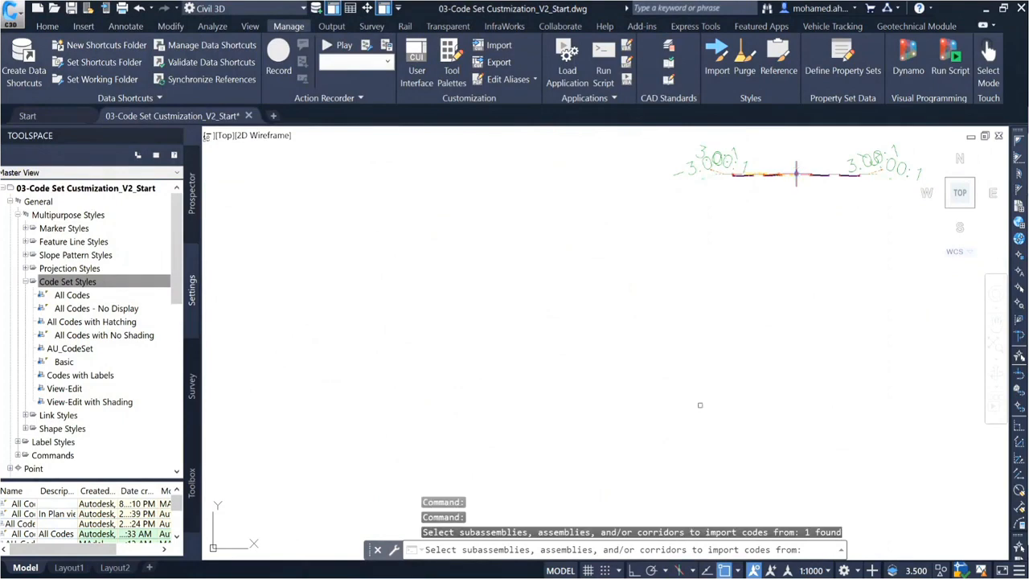
key("Return")
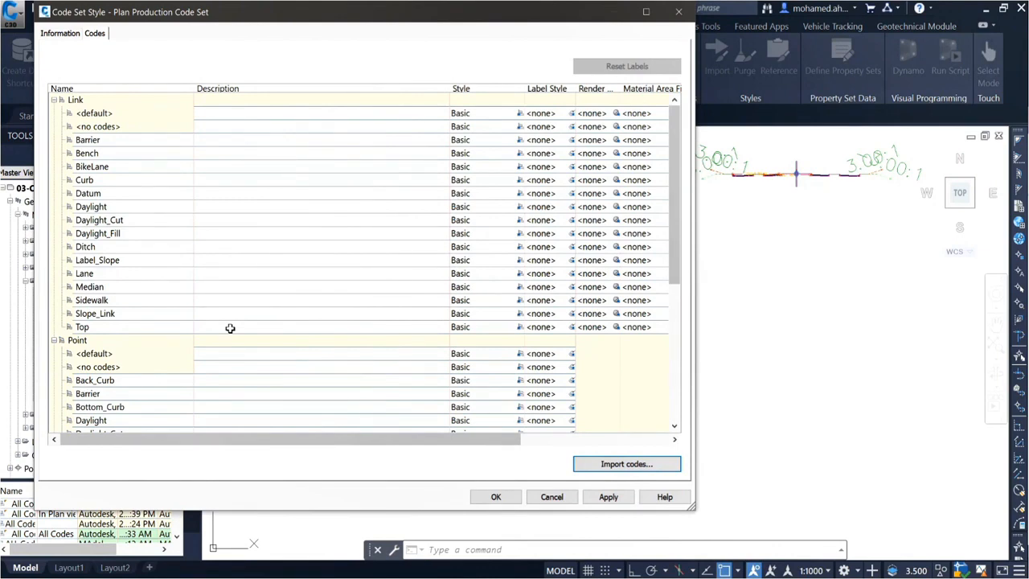
Step: Examine the imported link, point and shape codes, such as Back_Curb, Daylight_Cut and Daylight_Fill
scroll(112, 218, "down", 6)
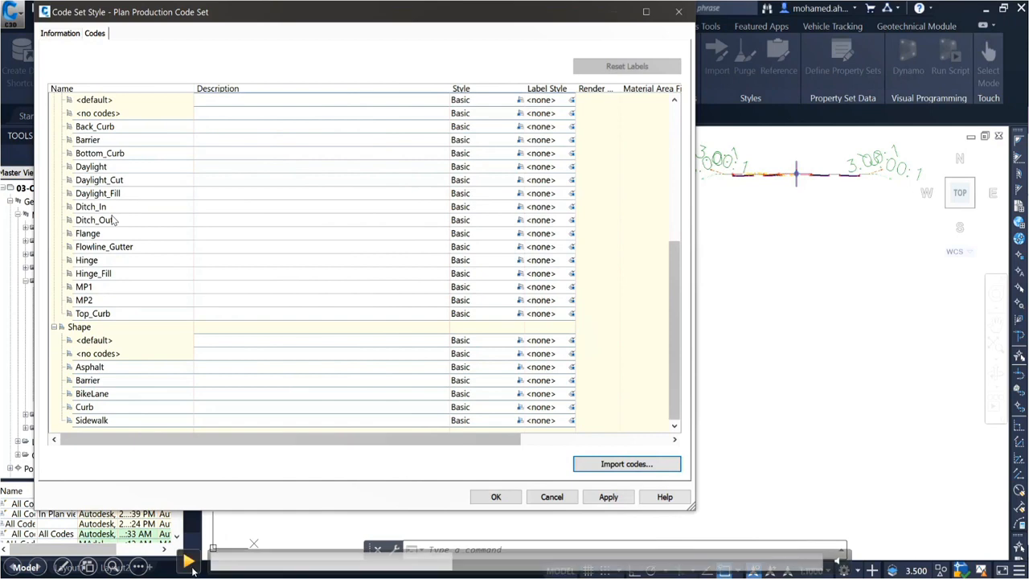
scroll(121, 233, "up", 6)
scroll(118, 304, "down", 4)
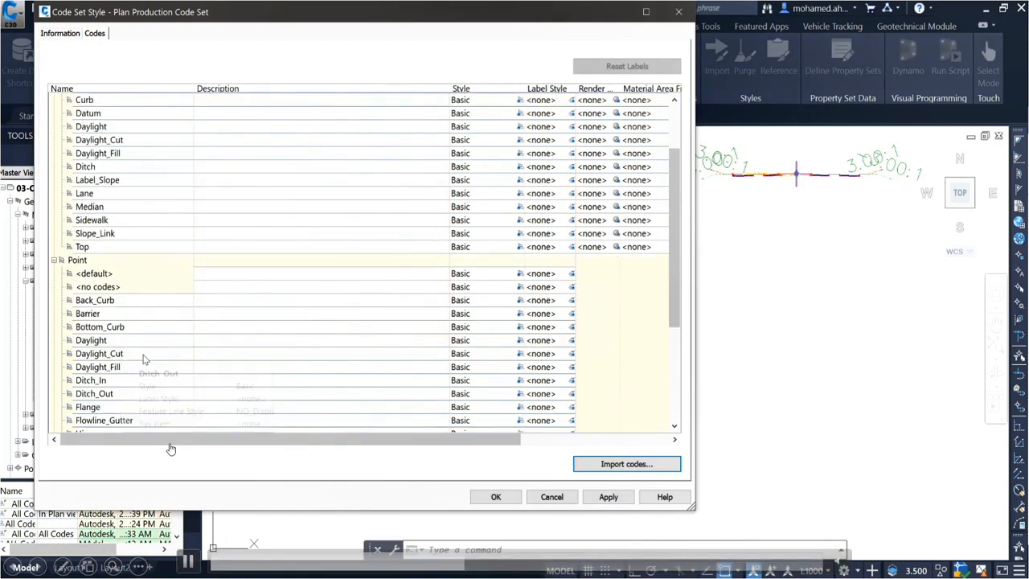
left_click(120, 299)
left_click(133, 287)
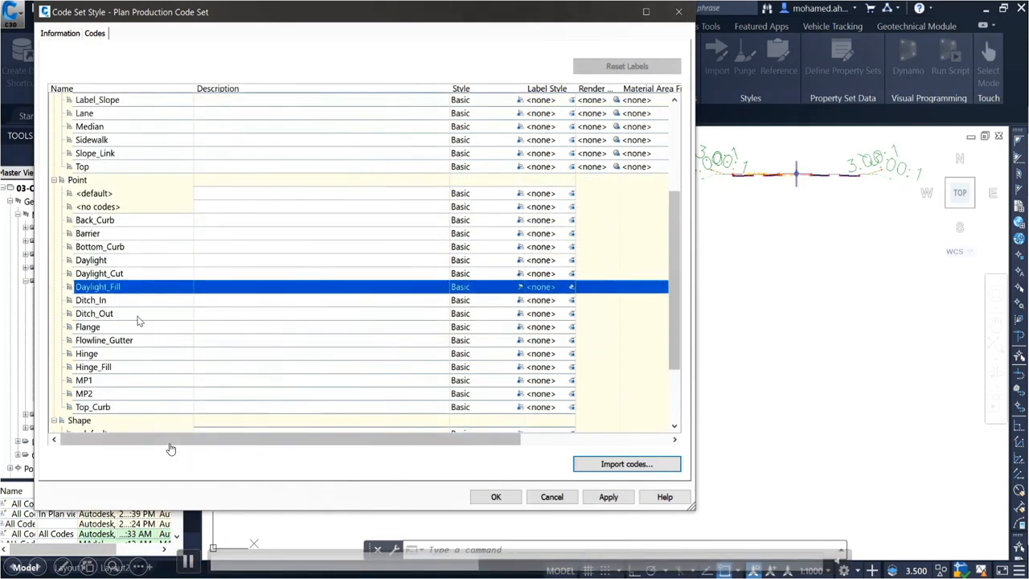
left_click(141, 326)
left_click(121, 222)
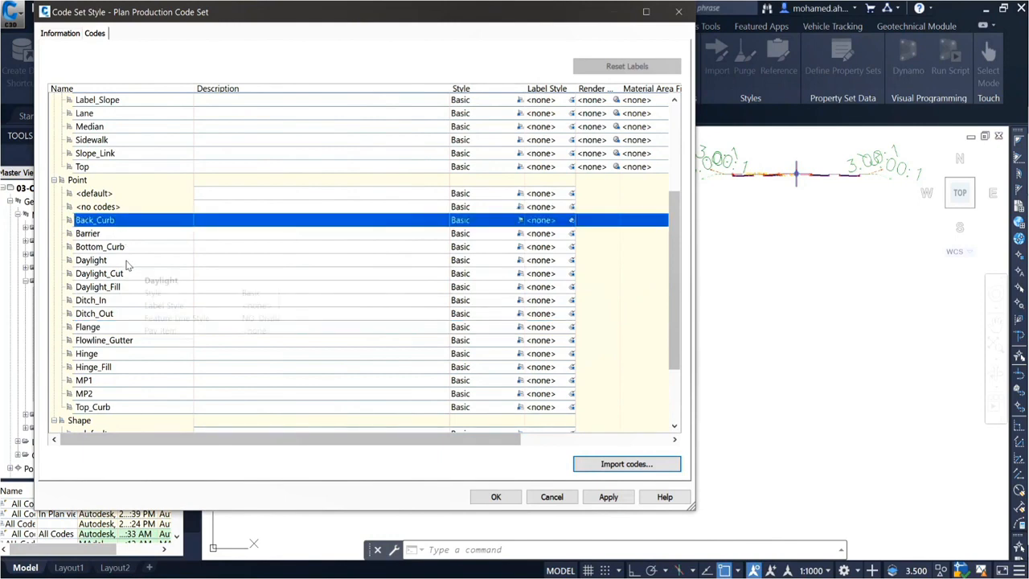
left_click(126, 273)
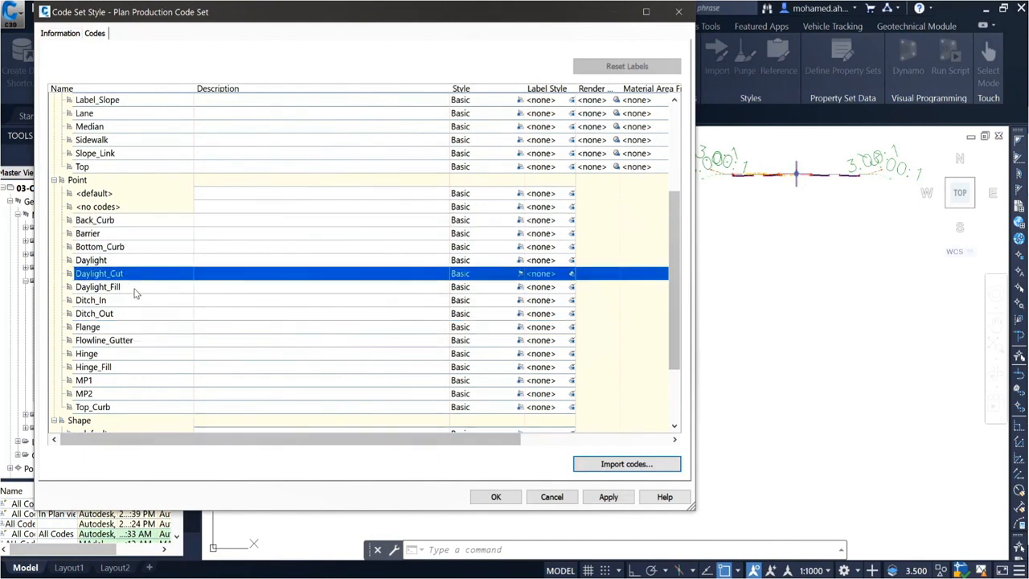
left_click(132, 287)
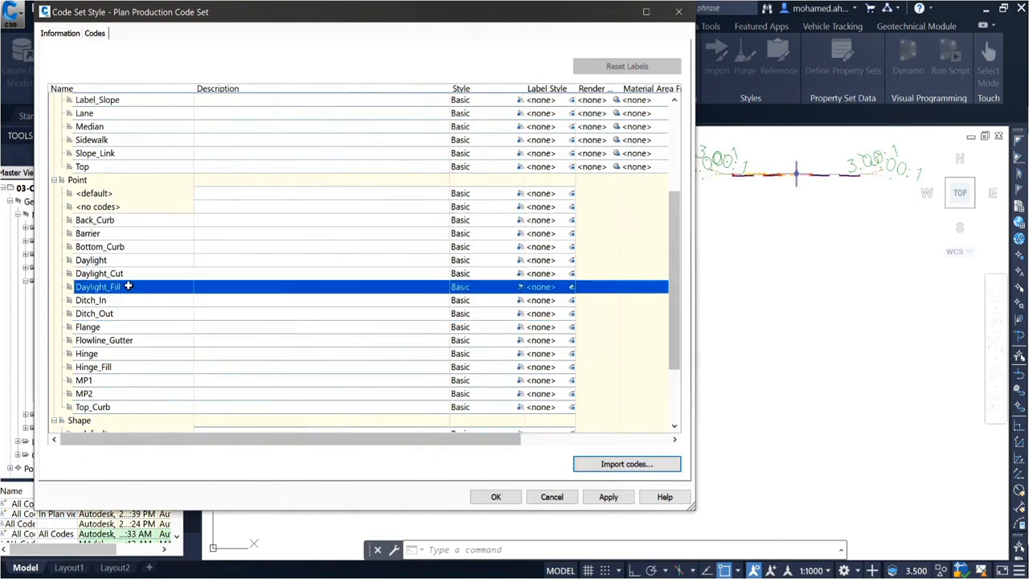
Step: Narrow the Description column of the code table to bring the Feature Line and Pay Item columns into view
left_click_drag(452, 90, 357, 90)
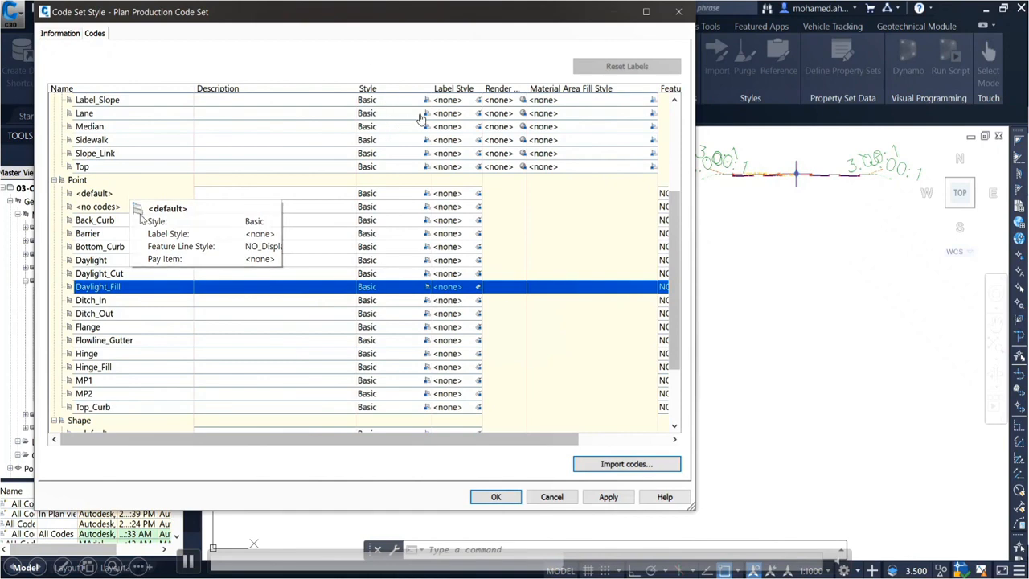
scroll(142, 218, "down", 3)
scroll(147, 134, "up", 8)
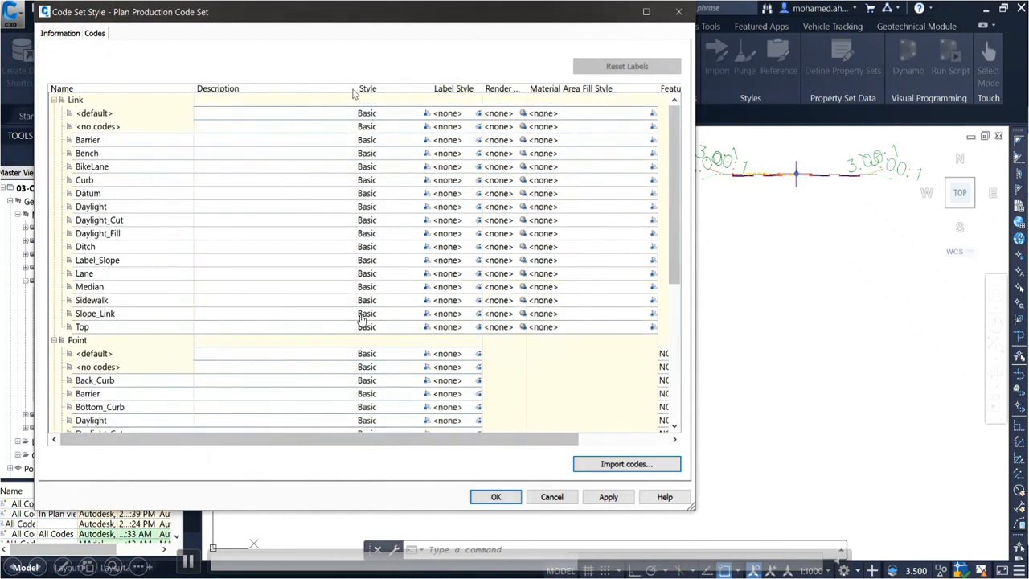
scroll(378, 141, "right", 3)
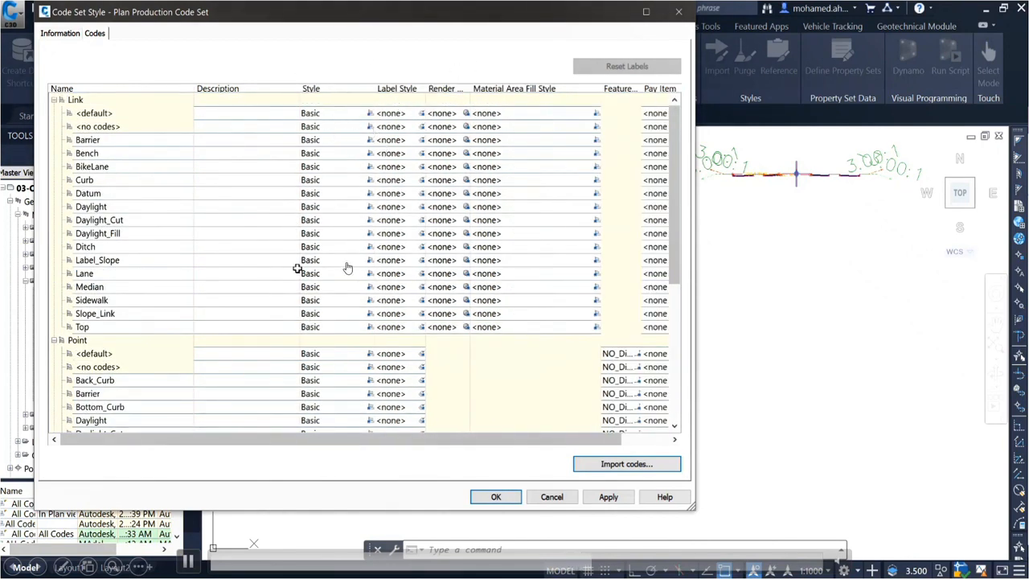
Step: Select all link codes from <default> to Top and choose _No Display in their link style picker
left_click(359, 113)
left_click(370, 114)
left_click(592, 228)
left_click_drag(256, 113, 278, 327)
left_click(370, 327)
left_click(611, 197)
scroll(558, 273, "up", 2)
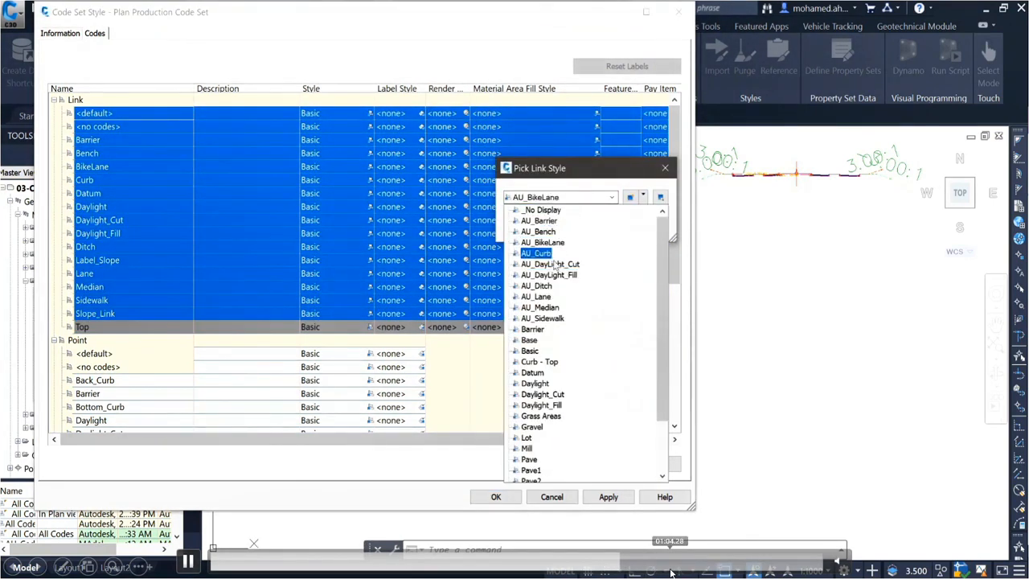
left_click(539, 210)
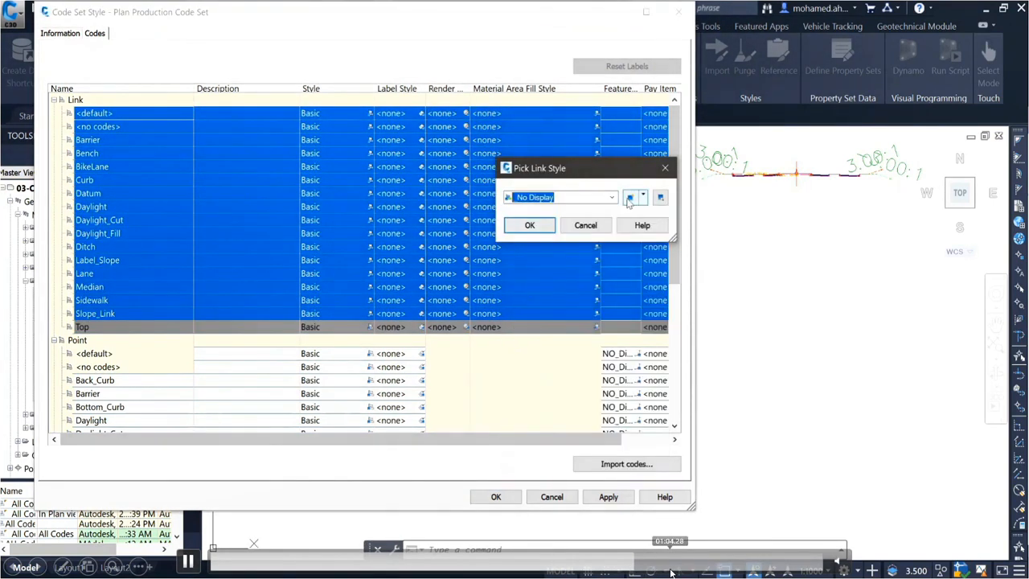
Step: Start a new link style and turn off its Link component in the Plan and Section view directions
left_click(629, 197)
left_click(425, 57)
left_click(432, 90)
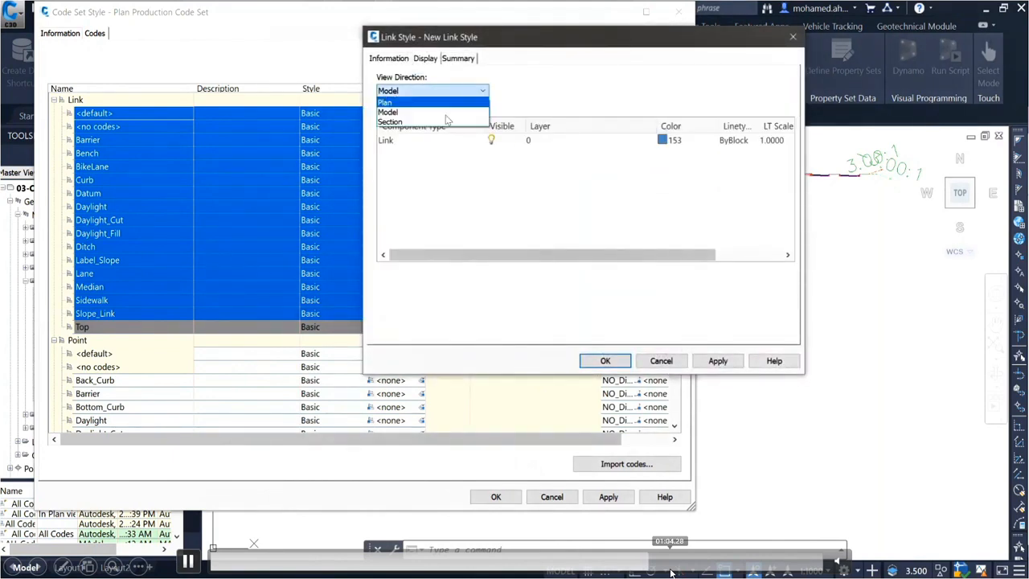
left_click(447, 121)
left_click(456, 92)
left_click(455, 103)
left_click(493, 139)
left_click(461, 92)
left_click(452, 121)
left_click(492, 139)
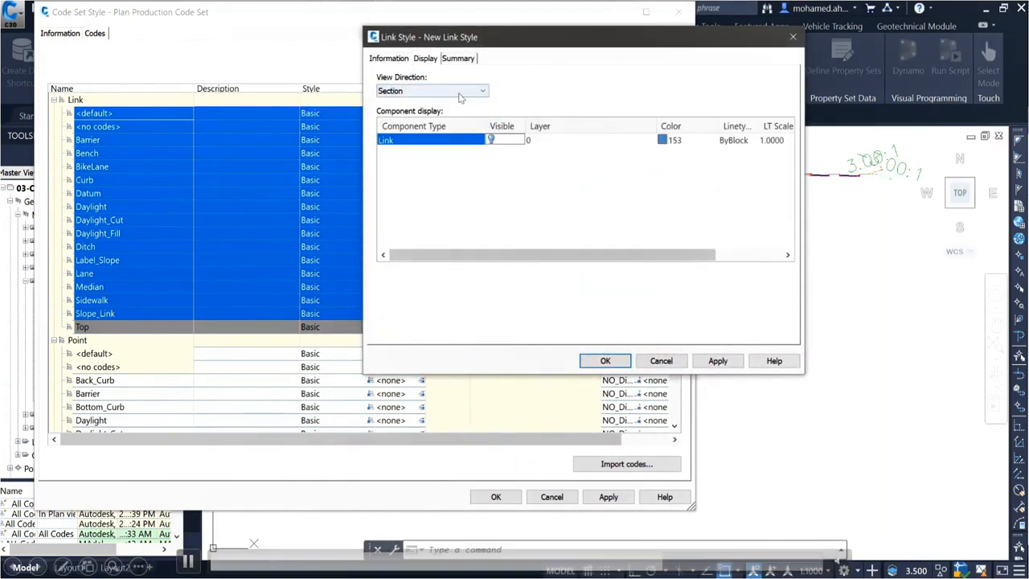
Step: Check the new link style's Model and Plan display, accept the style and cancel assigning it to the link codes
left_click(462, 92)
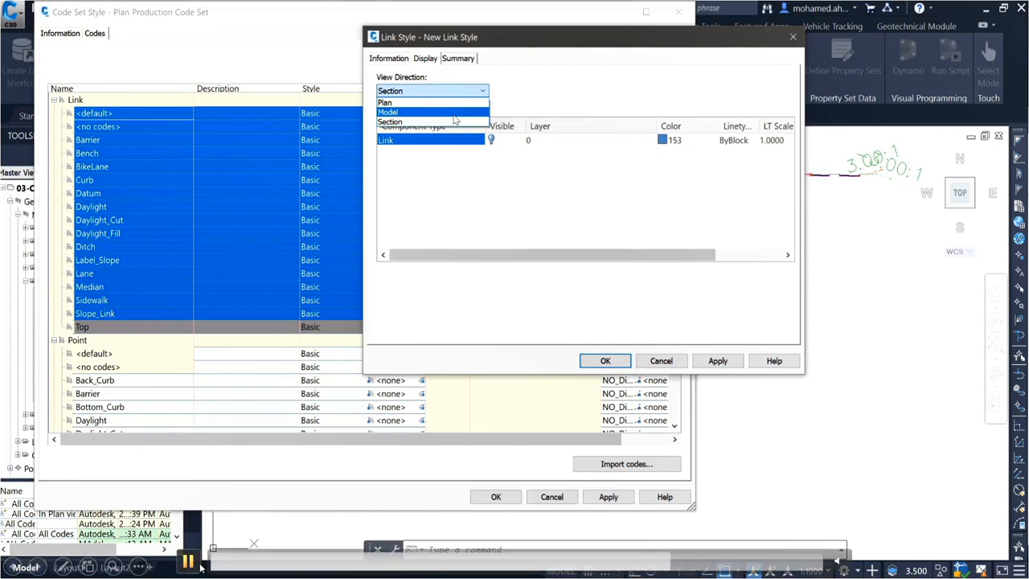
left_click(455, 114)
left_click(474, 91)
left_click(469, 102)
left_click(605, 361)
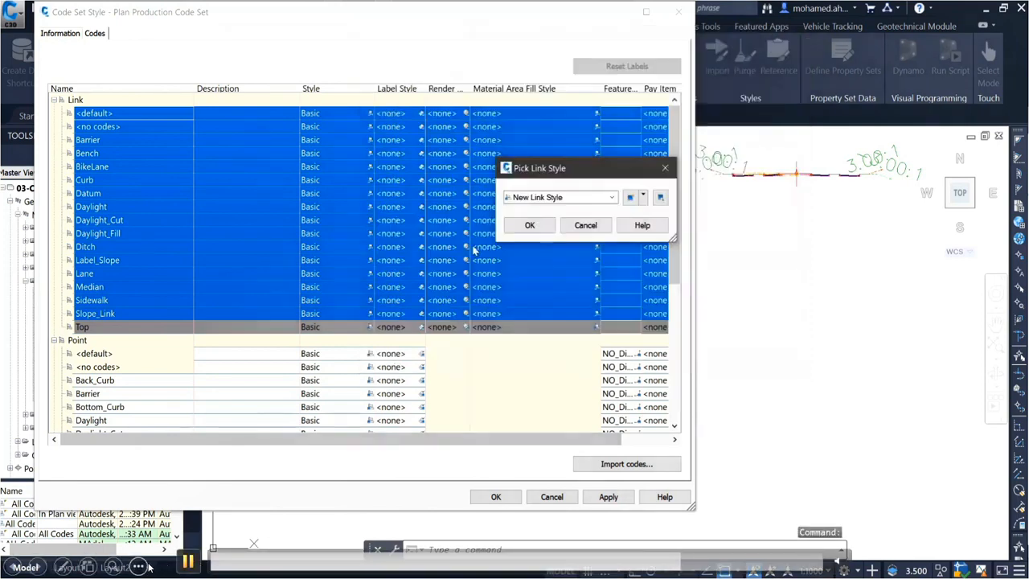
left_click(586, 228)
Step: Assign the _No Display link style to all selected link codes
left_click(371, 114)
left_click(552, 198)
left_click(542, 210)
left_click(531, 224)
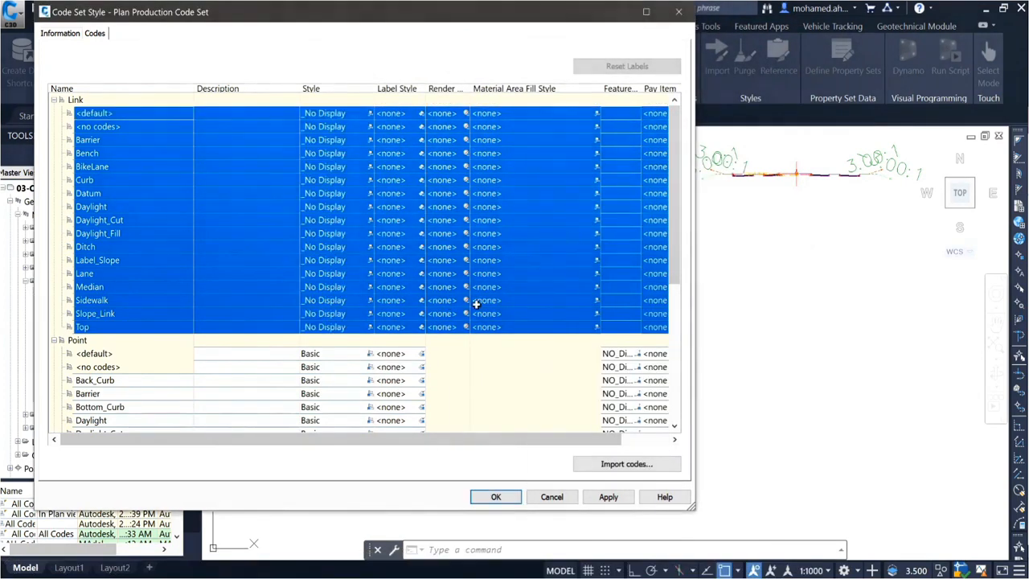
Step: Select all point codes from <default> to Top_Curb and assign them the _No Markers marker style
left_click(194, 355)
scroll(172, 359, "down", 5)
left_click(137, 354, "shift")
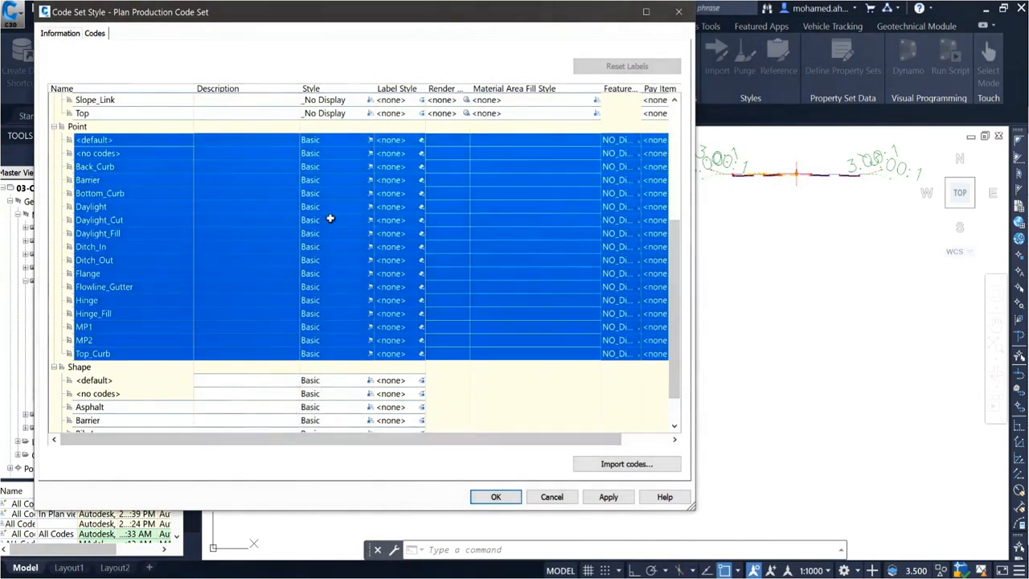
left_click(371, 139)
left_click(563, 197)
scroll(563, 258, "up", 2)
left_click(540, 202)
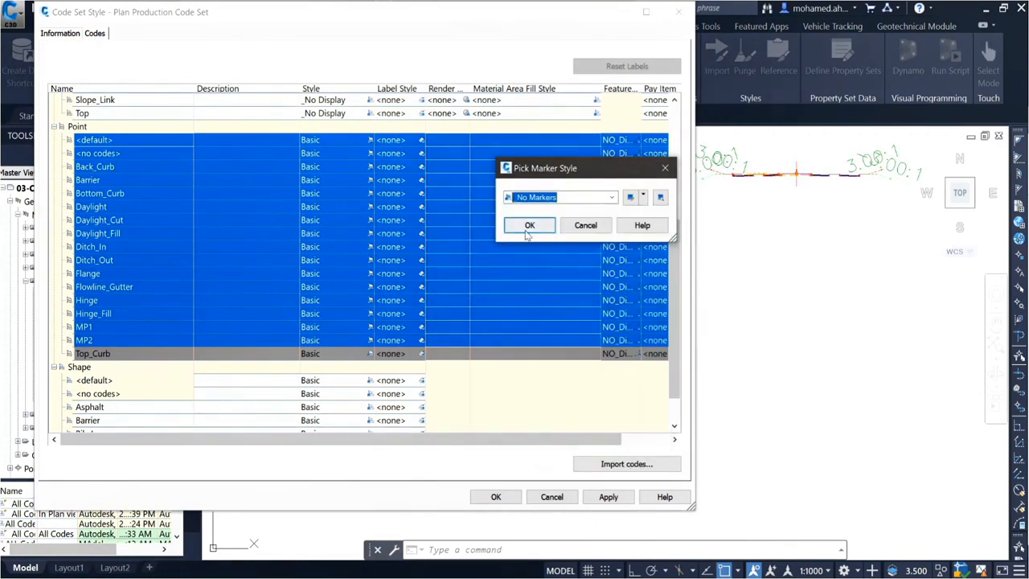
left_click(529, 226)
Step: Assign the _No Shading shape style to all shape codes from <default> to Sidewalk and save the code set style
scroll(282, 336, "down", 1)
left_click(282, 337)
left_click(144, 418, "shift")
left_click(371, 340)
left_click(539, 198)
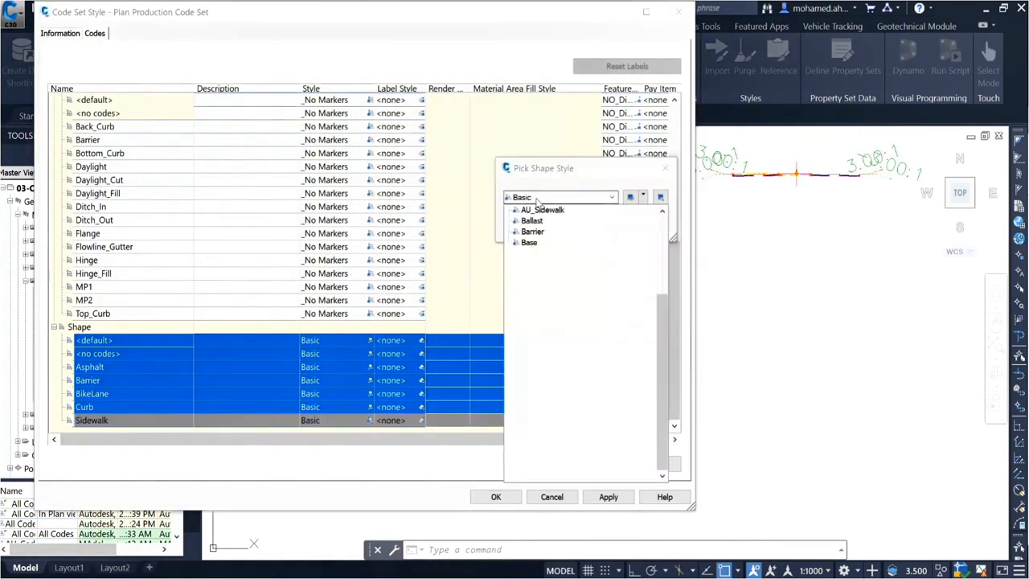
scroll(540, 210, "up", 5)
left_click(552, 210)
left_click(586, 226)
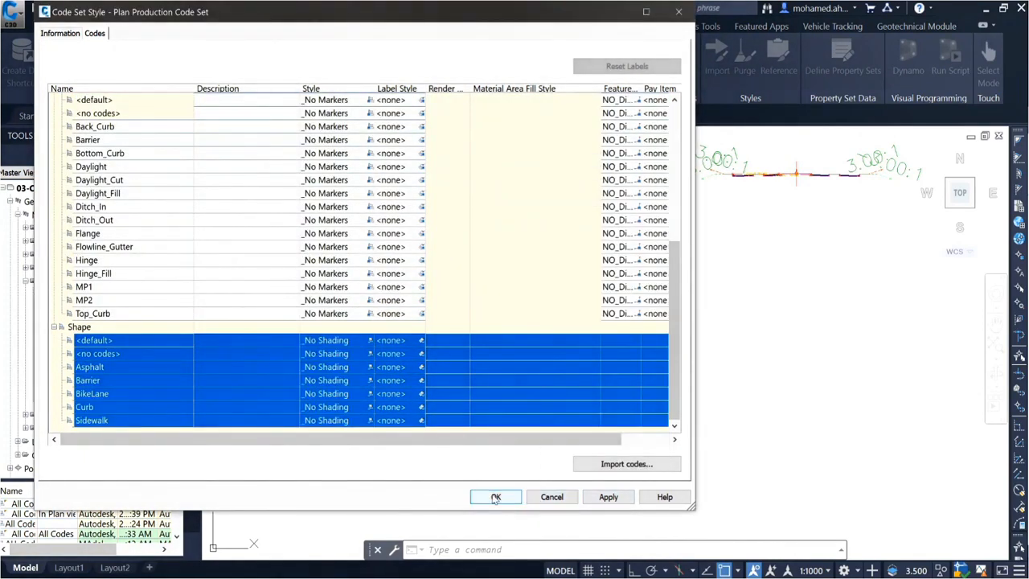
left_click(519, 497)
Step: Set the MainRoad corridor's code set style to Plan Production Code Set and apply it to the corridor
scroll(551, 324, "down", 10)
scroll(434, 386, "up", 8)
middle_click_drag(667, 173, 677, 321)
left_click(679, 325)
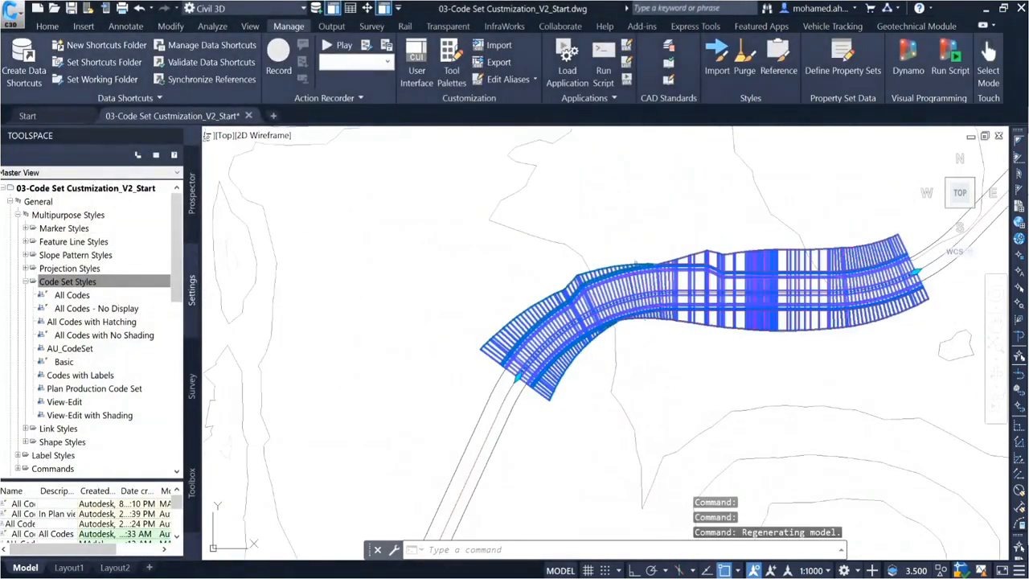
right_click(695, 324)
left_click(756, 153)
left_click(384, 135)
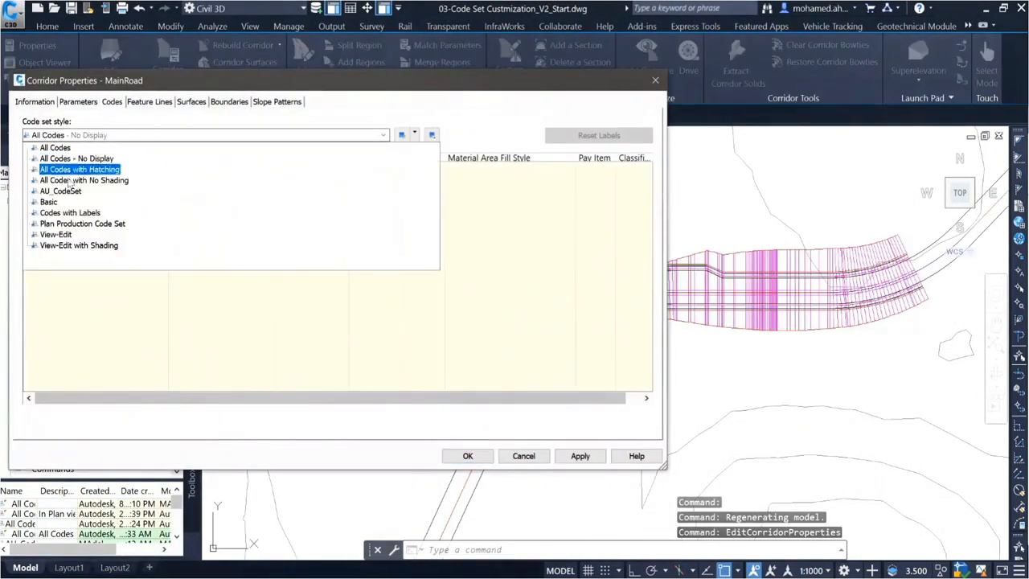
left_click(82, 223)
left_click(580, 455)
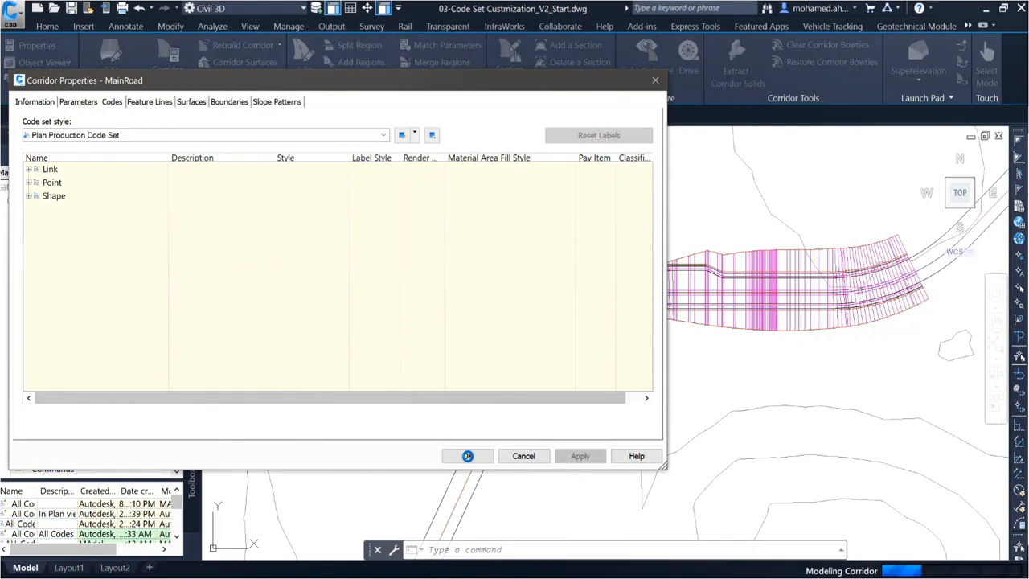
left_click(467, 456)
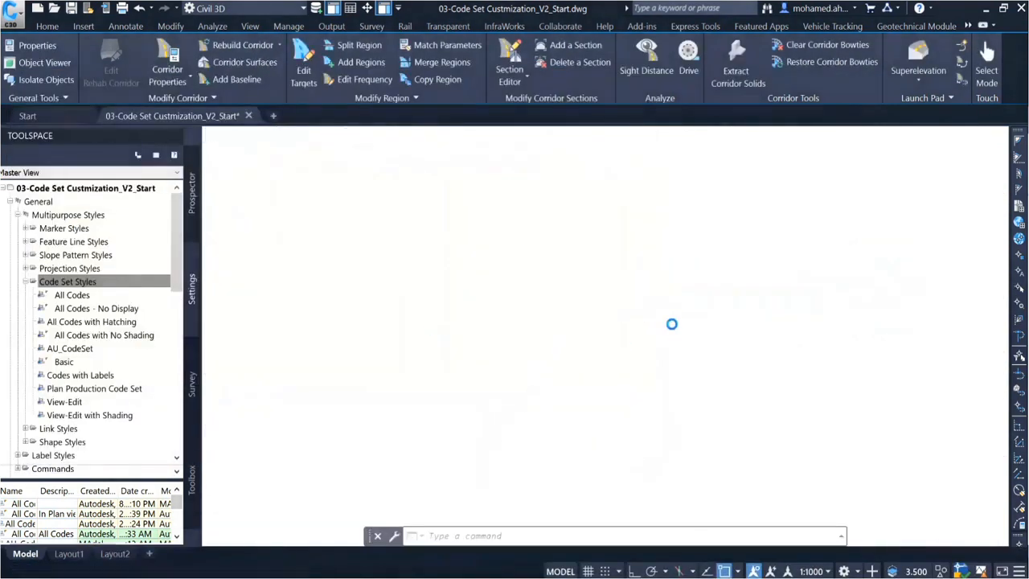
scroll(614, 287, "up", 4)
left_click(613, 285)
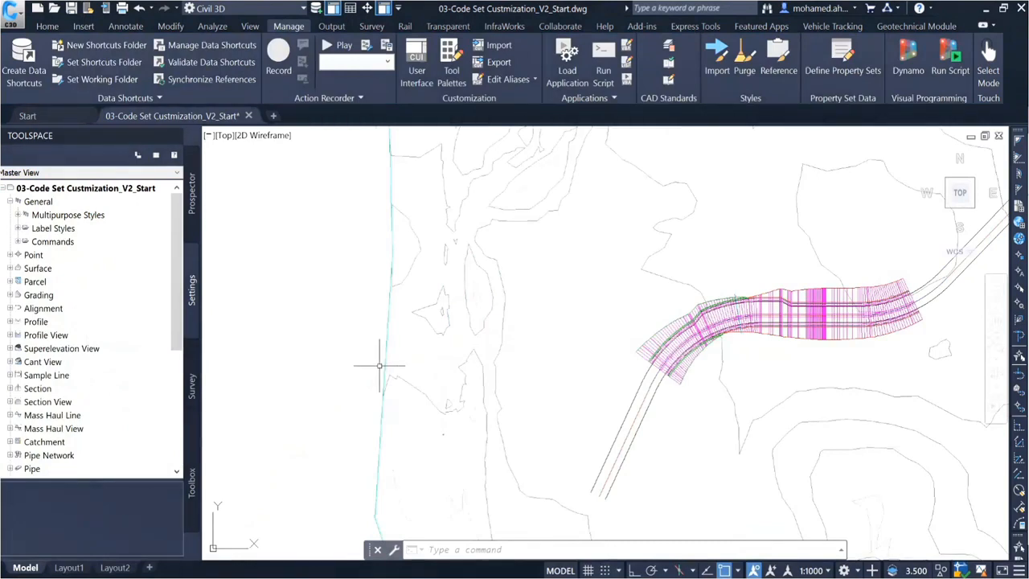
left_click(270, 556)
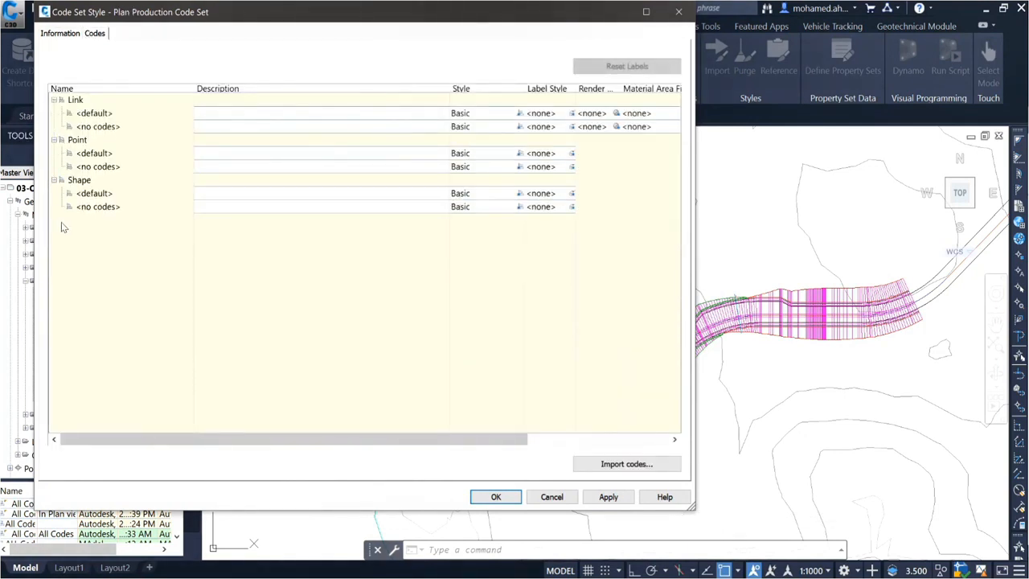
Step: Import the codes from the road assembly into Plan Production Code Set
left_click(615, 468)
scroll(515, 301, "down", 4)
scroll(840, 210, "up", 12)
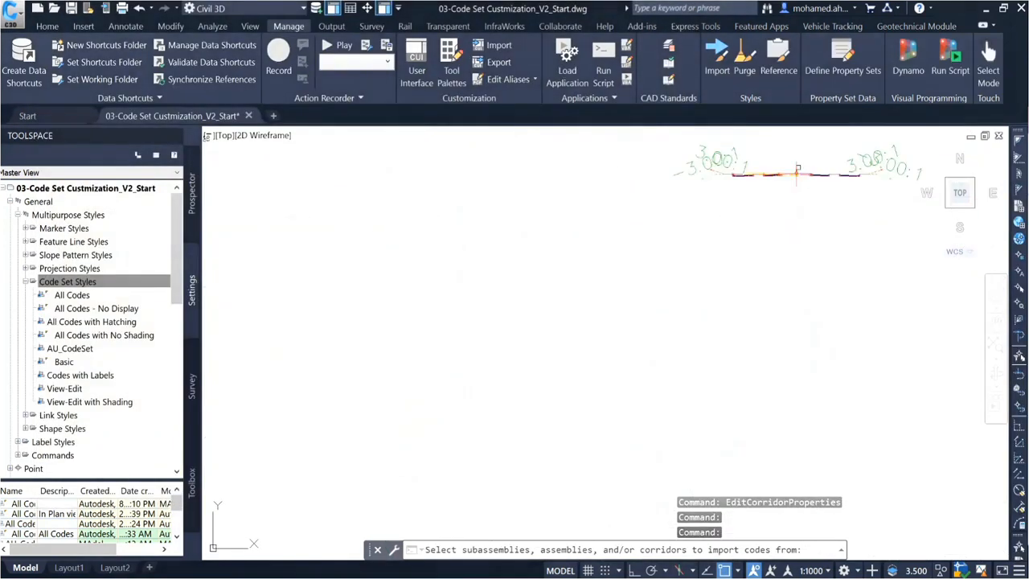
left_click(796, 175)
key("Return")
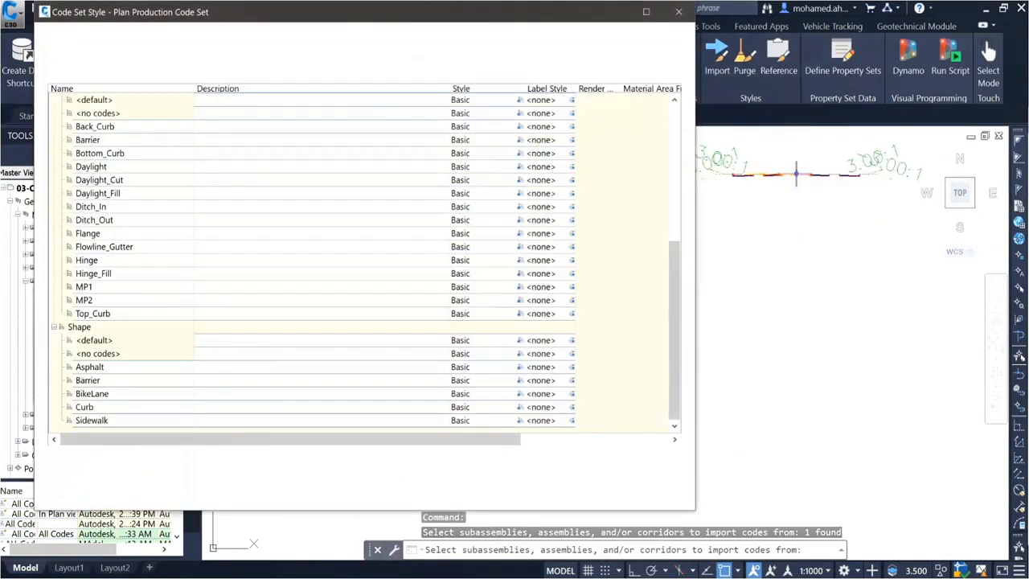
scroll(184, 305, "up", 6)
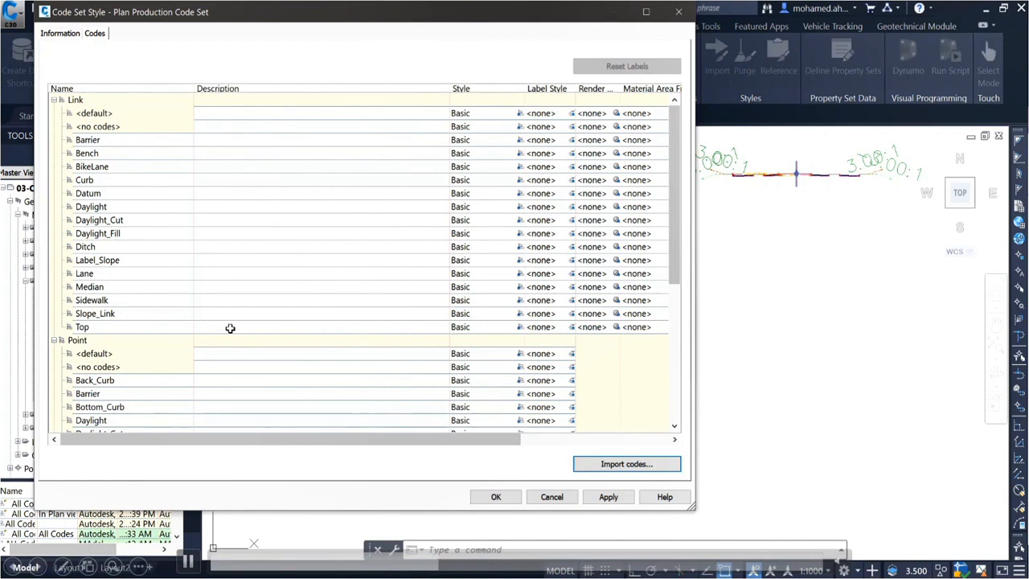
scroll(118, 264, "down", 6)
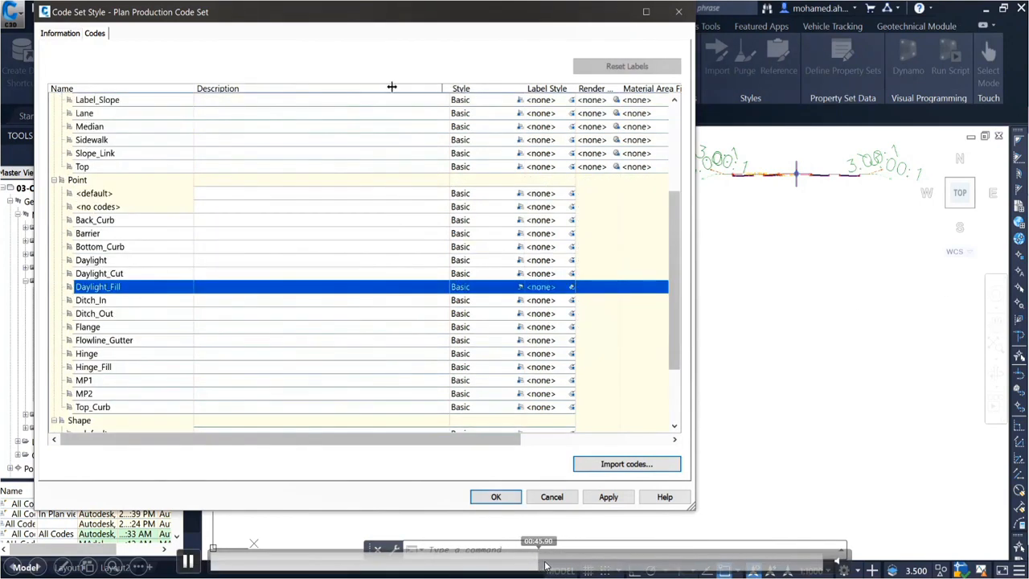
left_click(598, 564)
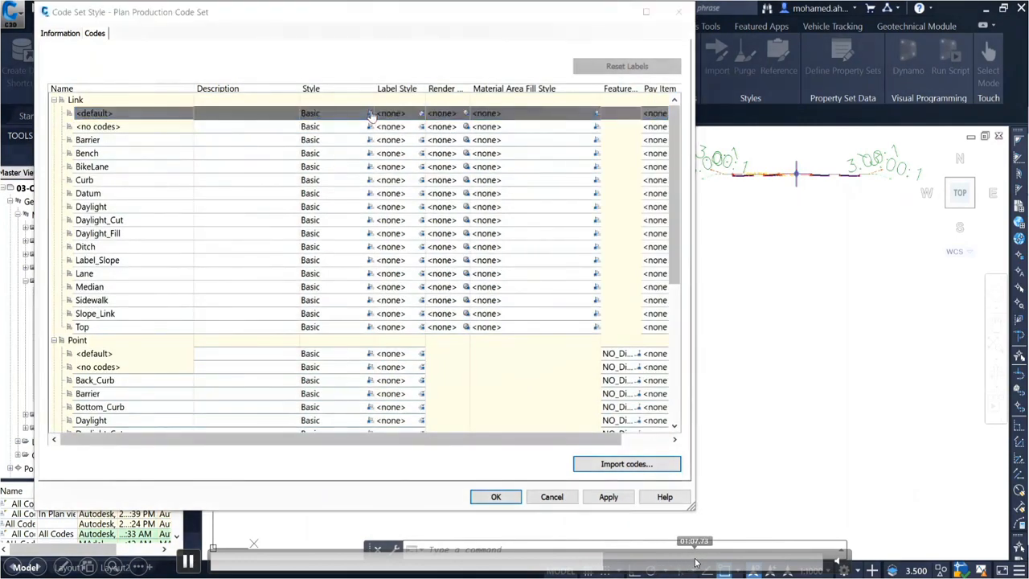
key("Right")
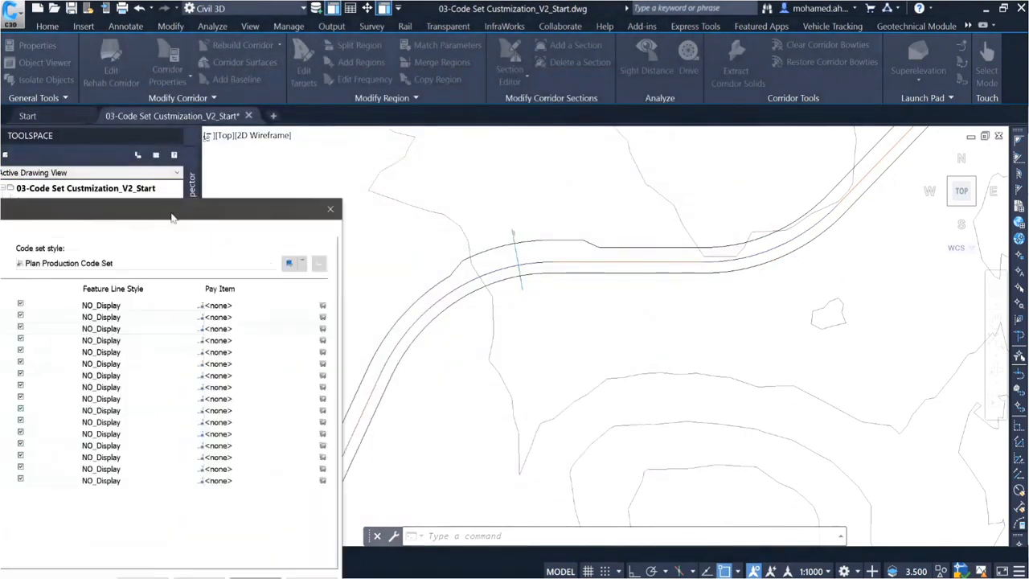
Step: Apply the MainRoad corridor properties and check the feature line style assigned to each code from Flange to Daylight_Cut
left_click(773, 453)
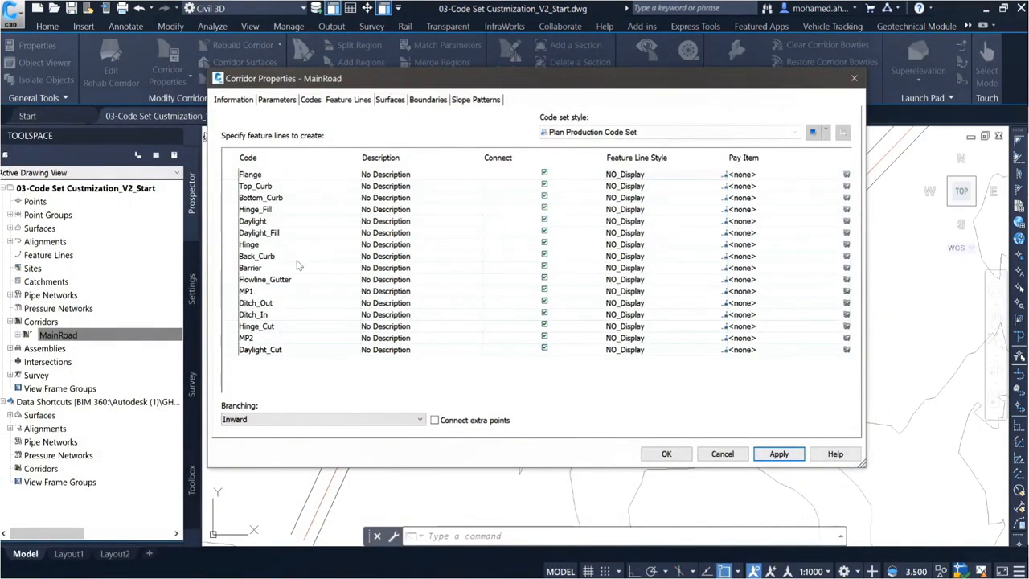
left_click(281, 350)
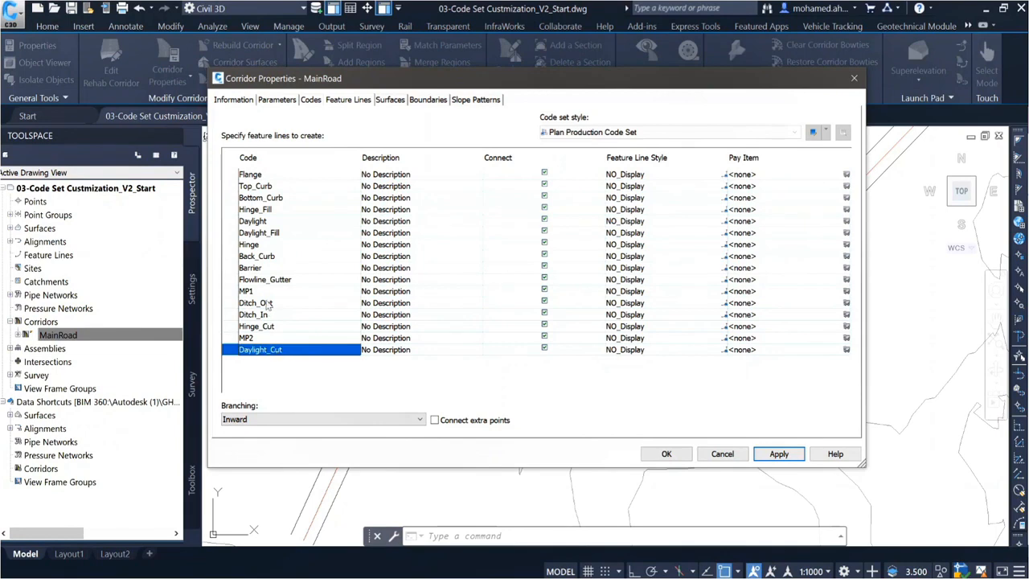
left_click(277, 222)
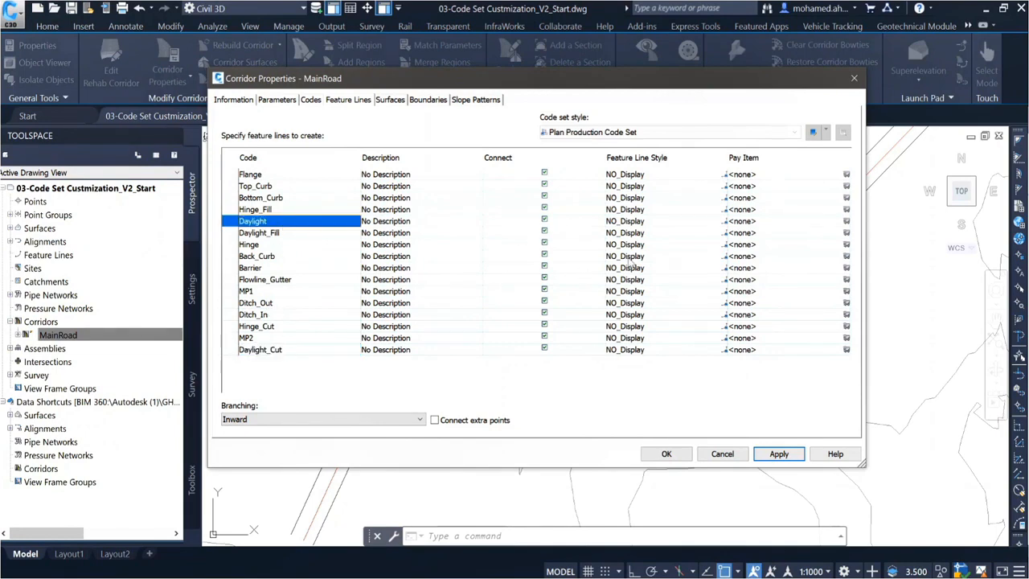
left_click(304, 177)
left_click(306, 352, "shift")
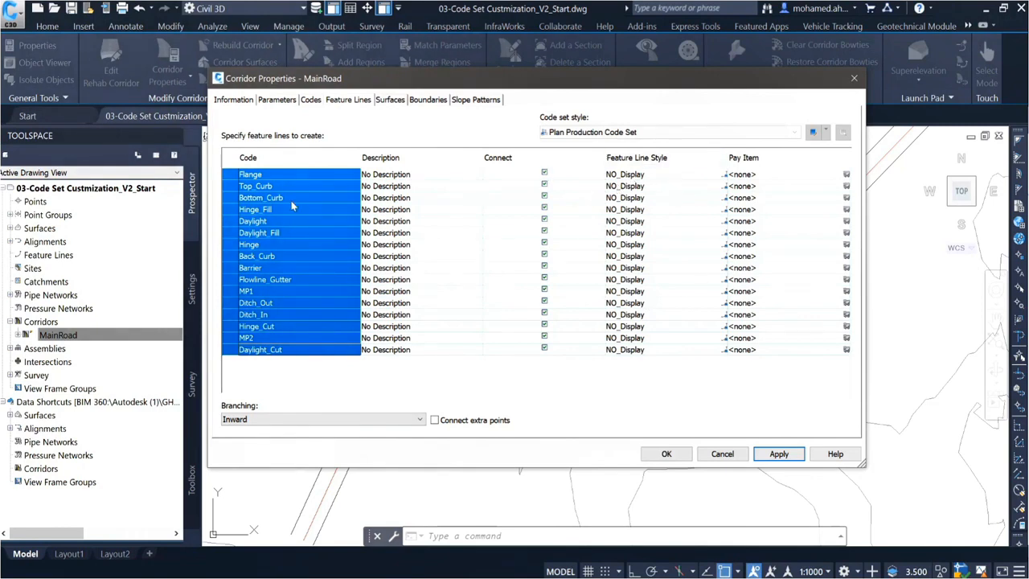
left_click(294, 236)
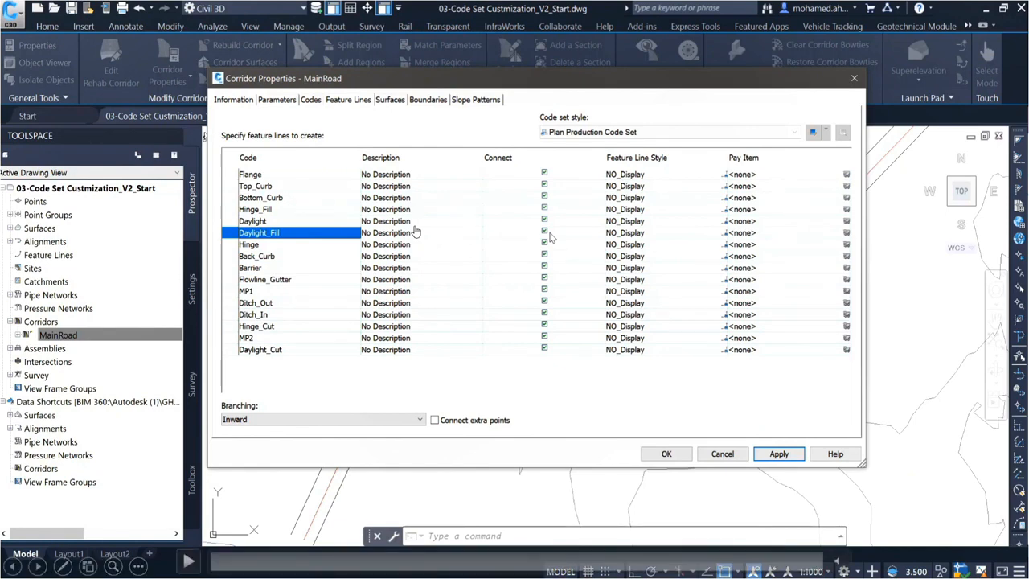
key("space")
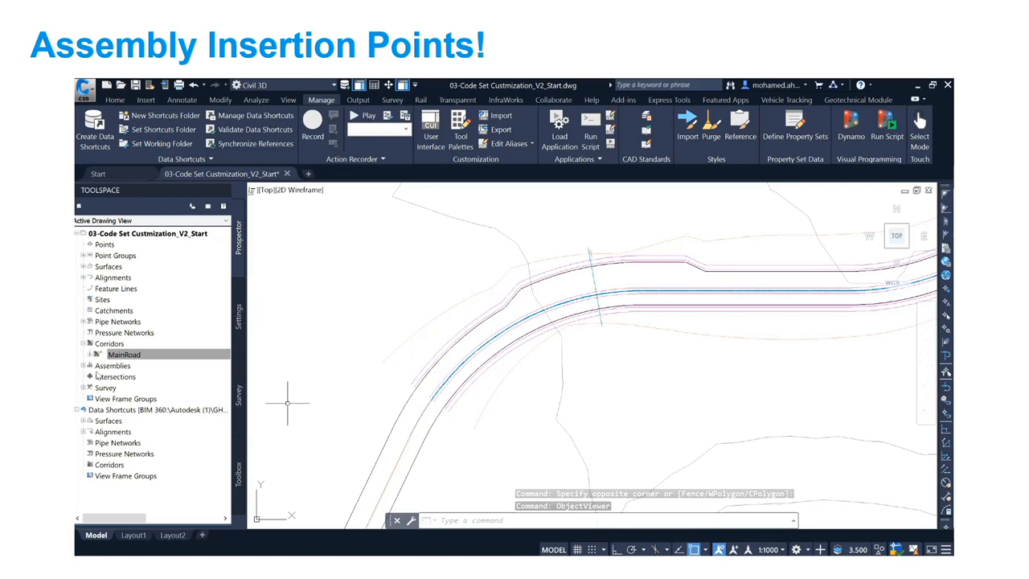
left_click(97, 538)
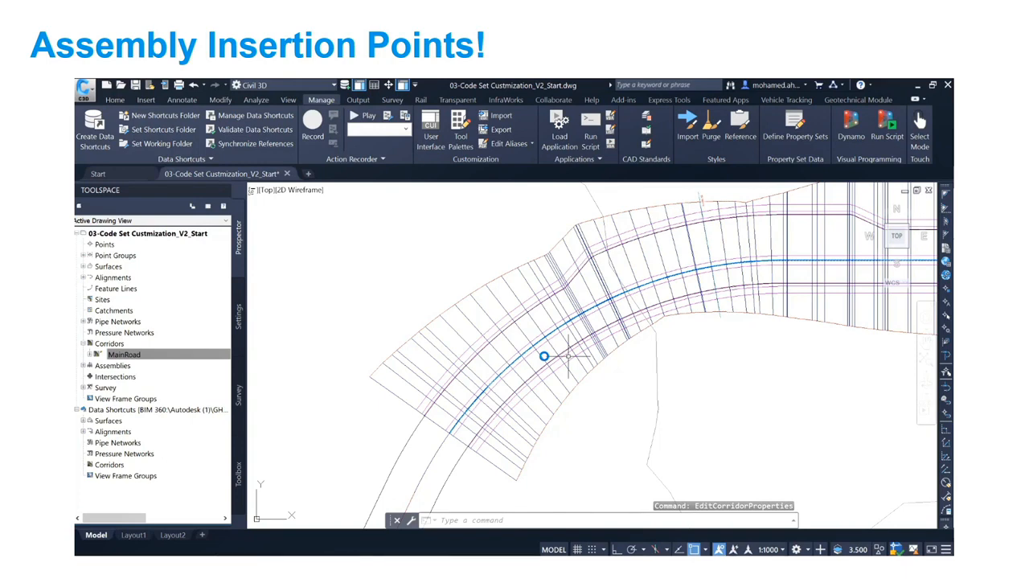
Step: Open the properties of the MainRoad corridor
left_click(123, 355)
right_click(124, 355)
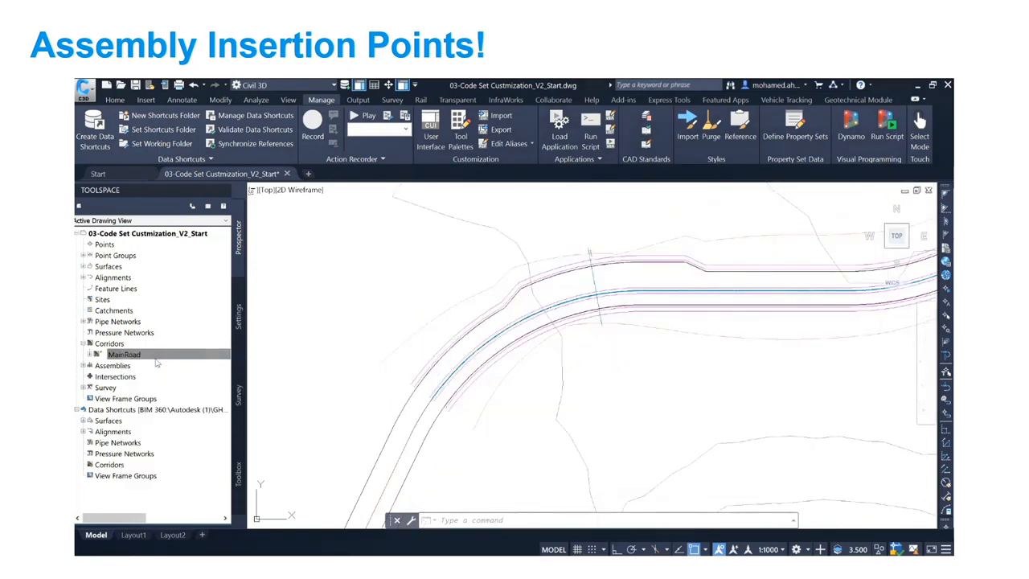
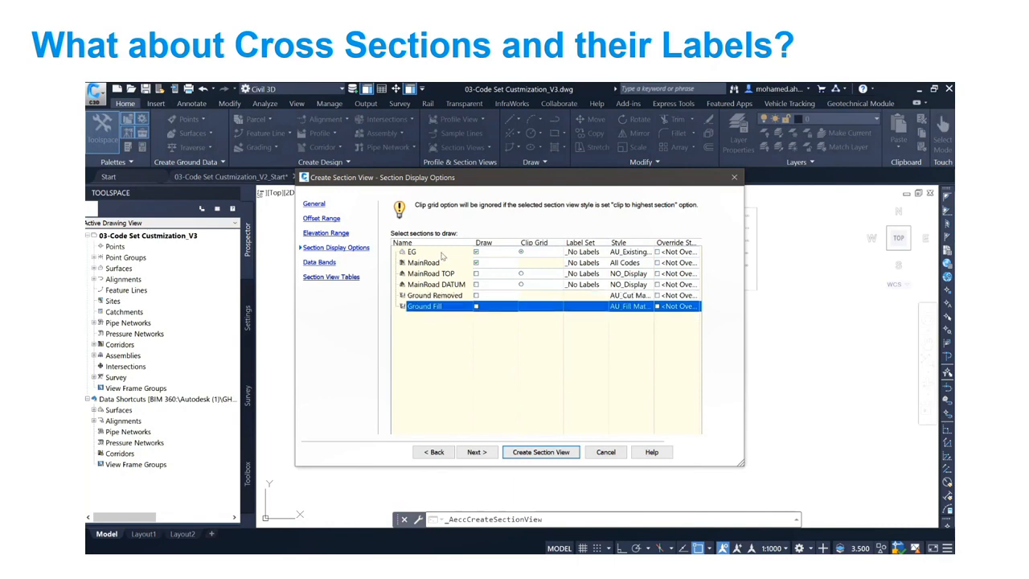
Step: Create a section view drawing the EG and MainRoad sections and place it in the empty area below the existing section view
left_click(541, 452)
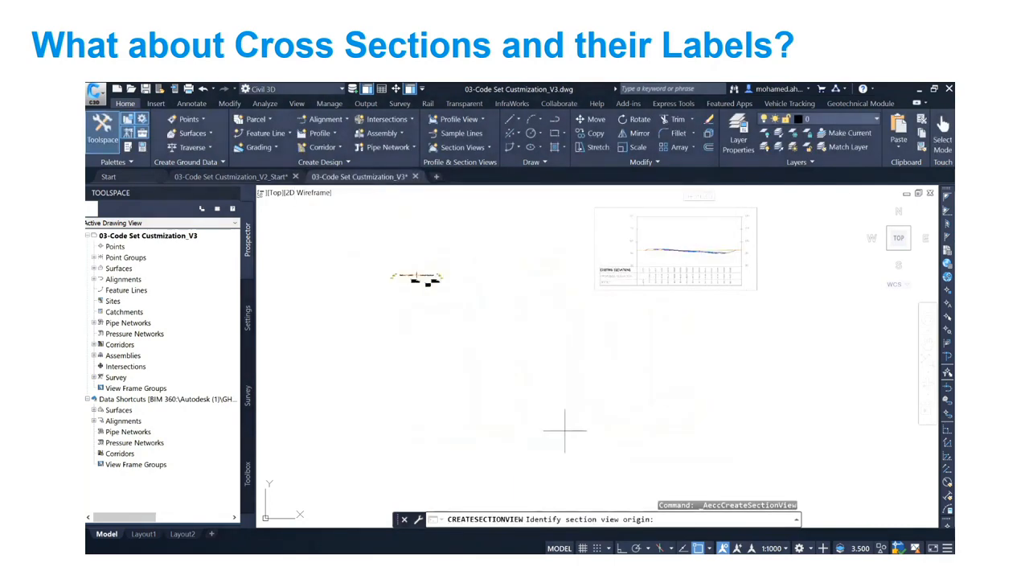
left_click(684, 374)
scroll(849, 368, "up", 2)
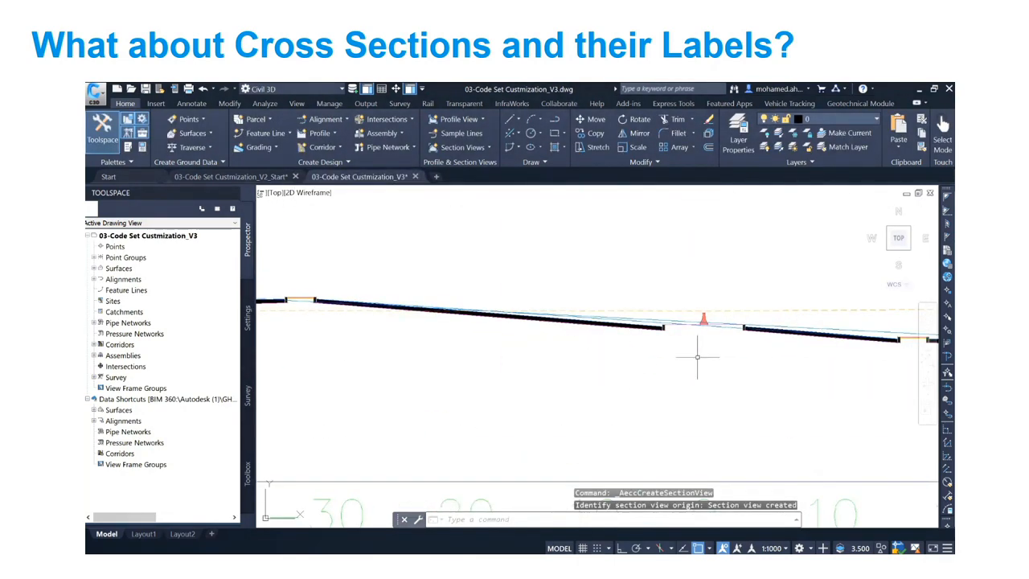
middle_click_drag(698, 356, 592, 350)
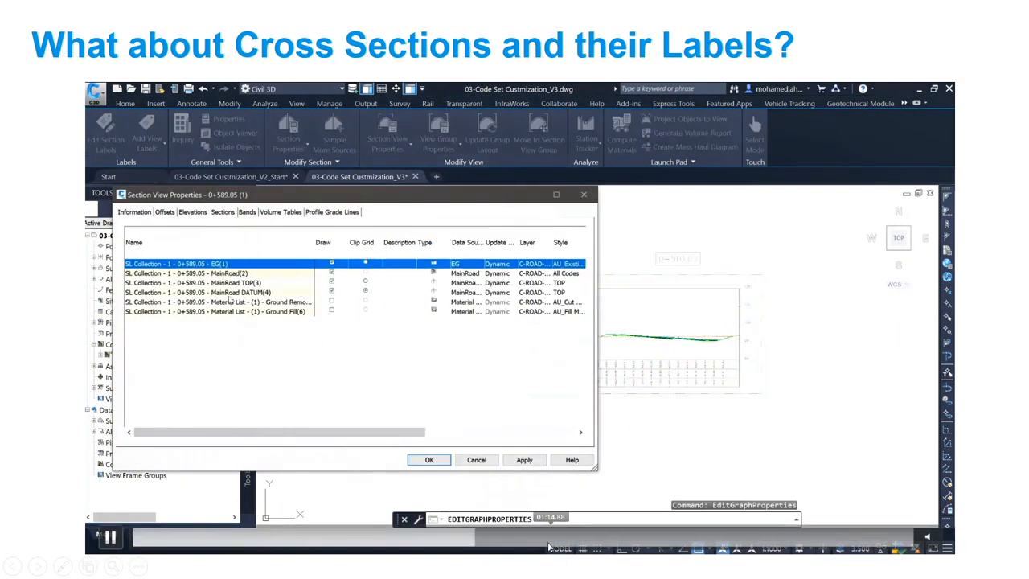
left_click(549, 546)
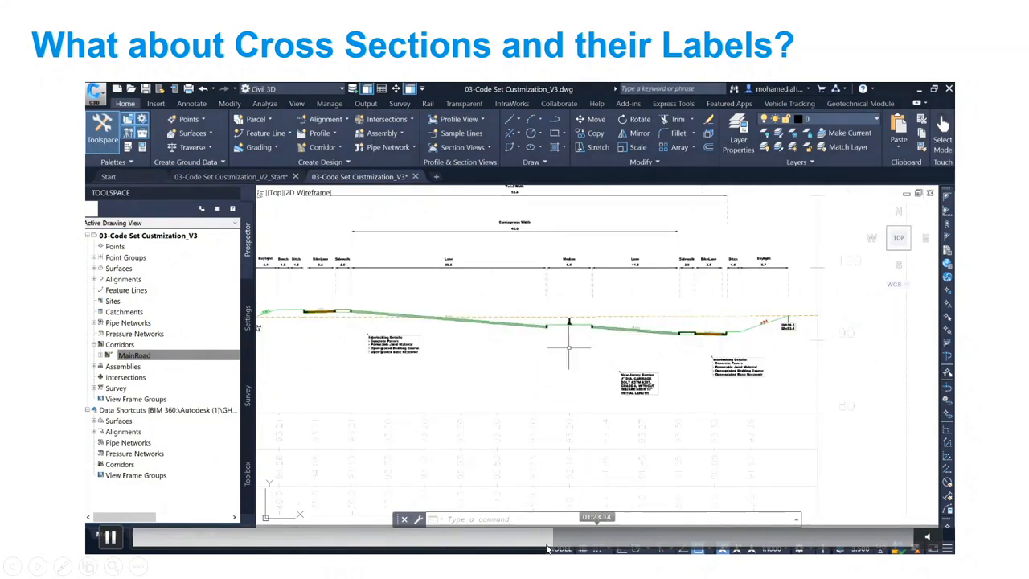
left_click(517, 547)
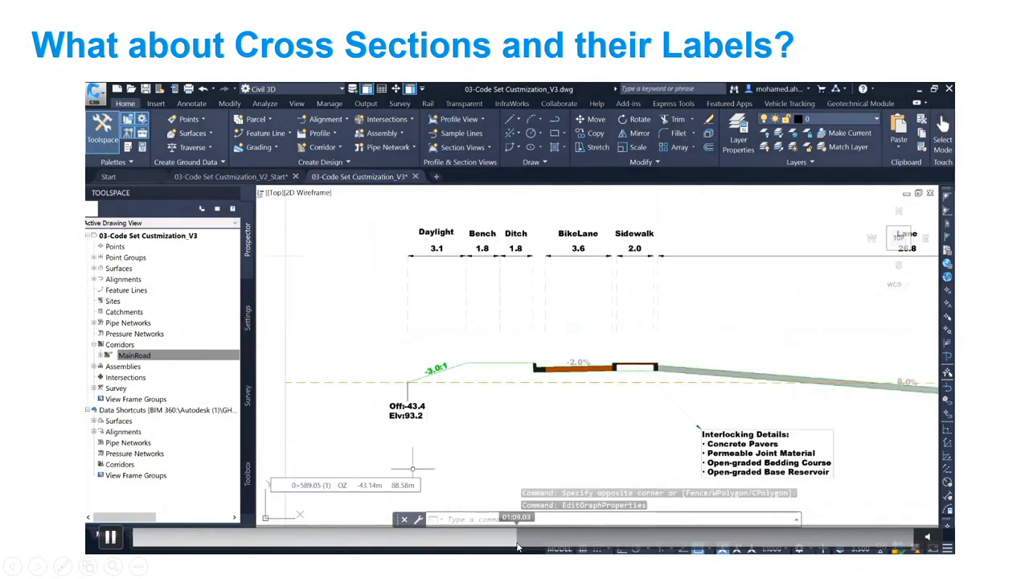
left_click(110, 537)
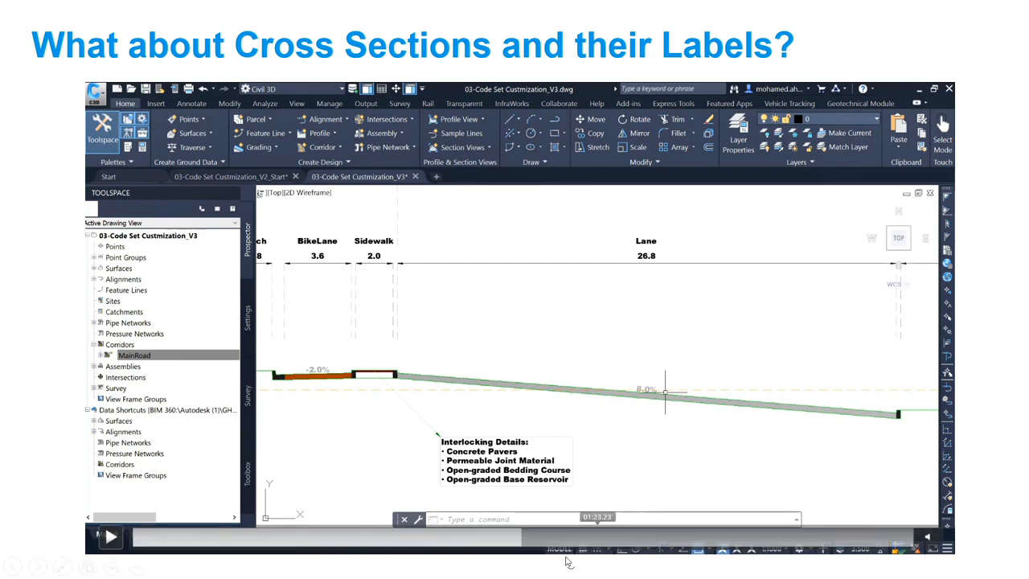
left_click(111, 537)
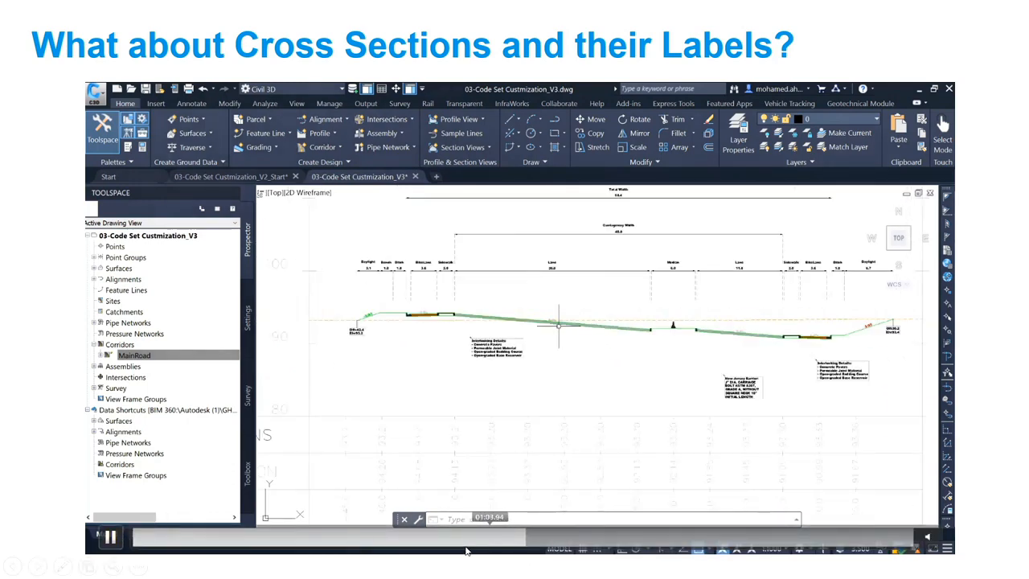
left_click_drag(467, 550, 486, 537)
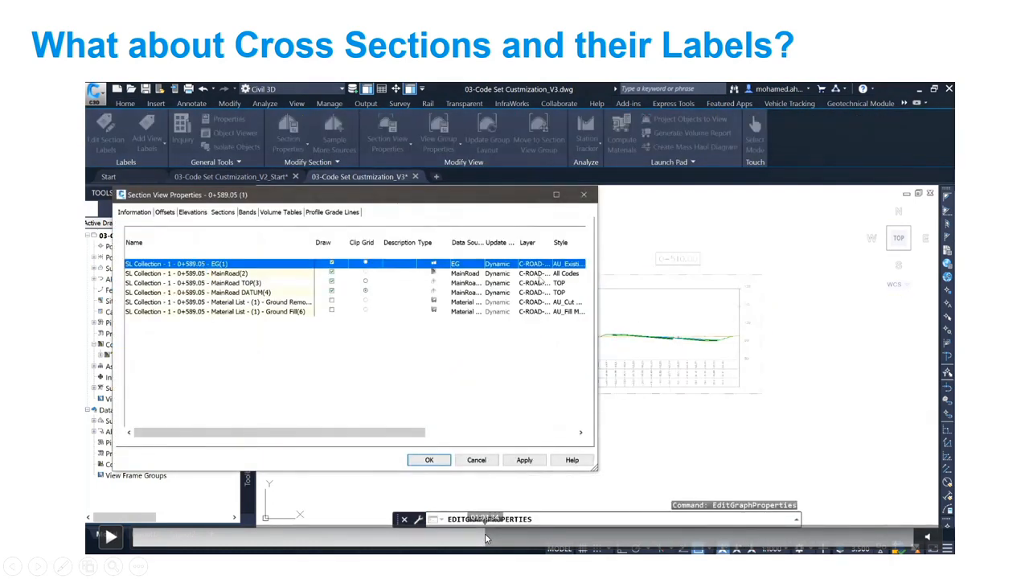
left_click(98, 536)
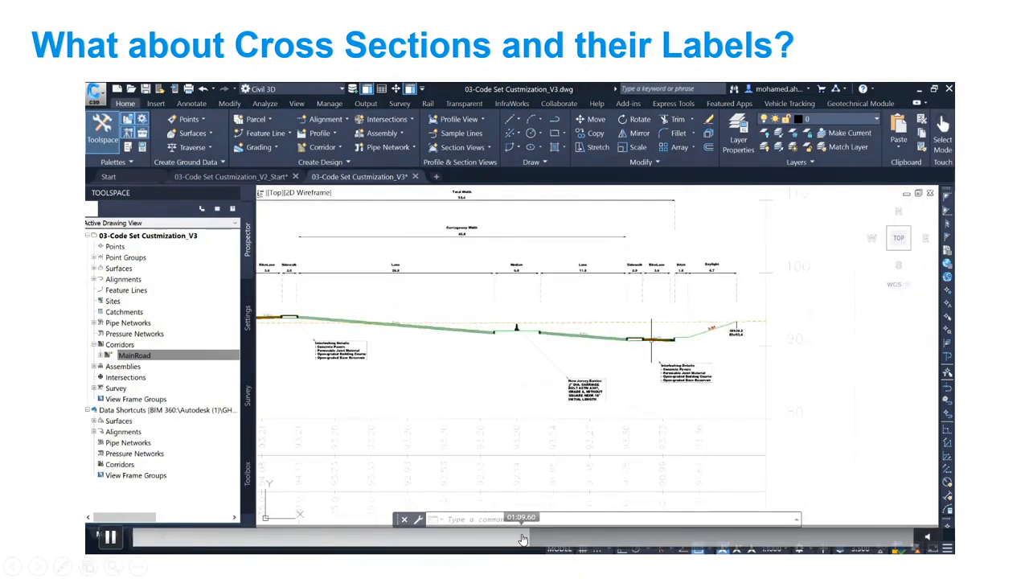
left_click_drag(522, 540, 501, 541)
left_click(494, 542)
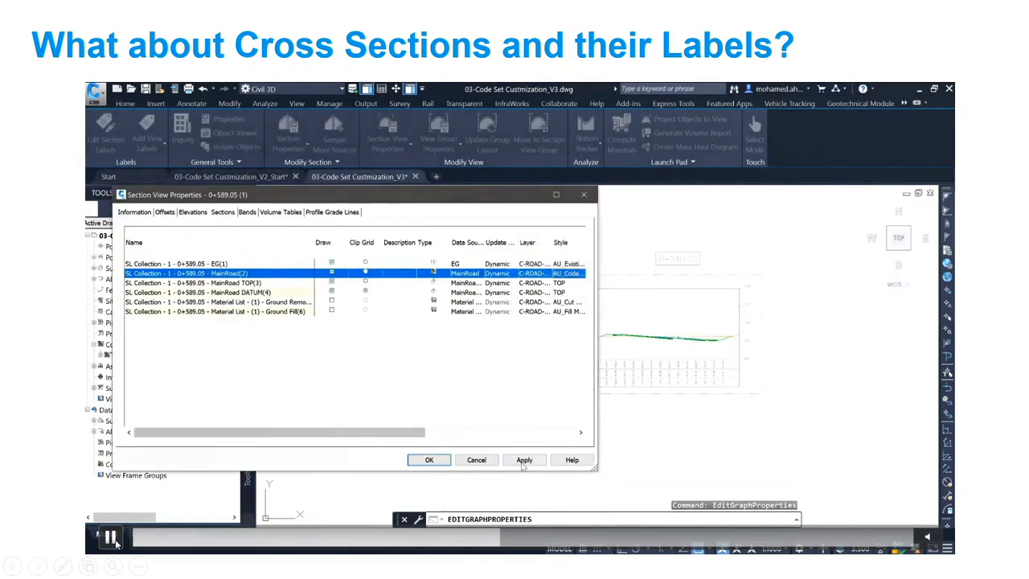
left_click(113, 540)
left_click(492, 540)
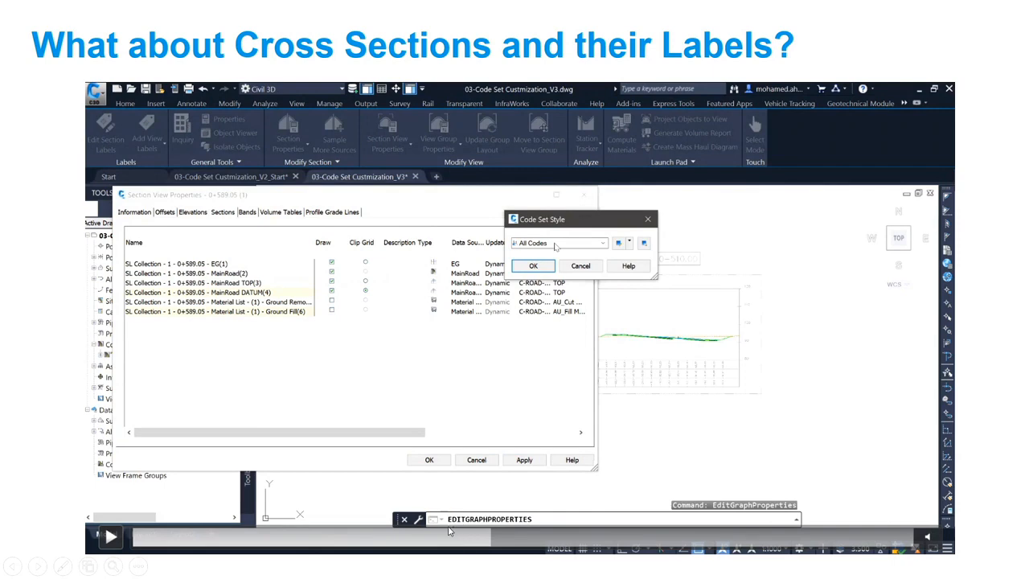
left_click(110, 537)
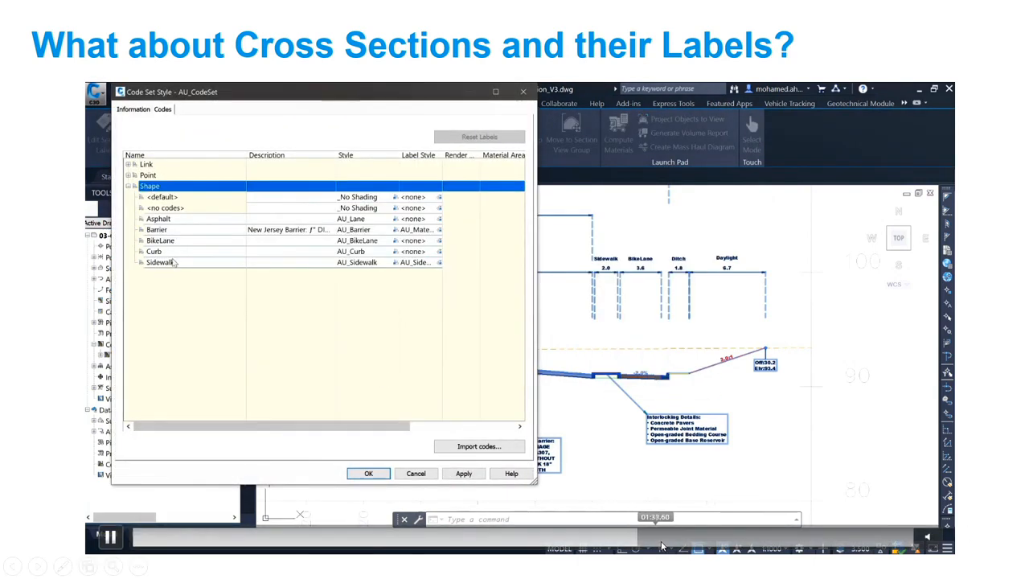
left_click(670, 539)
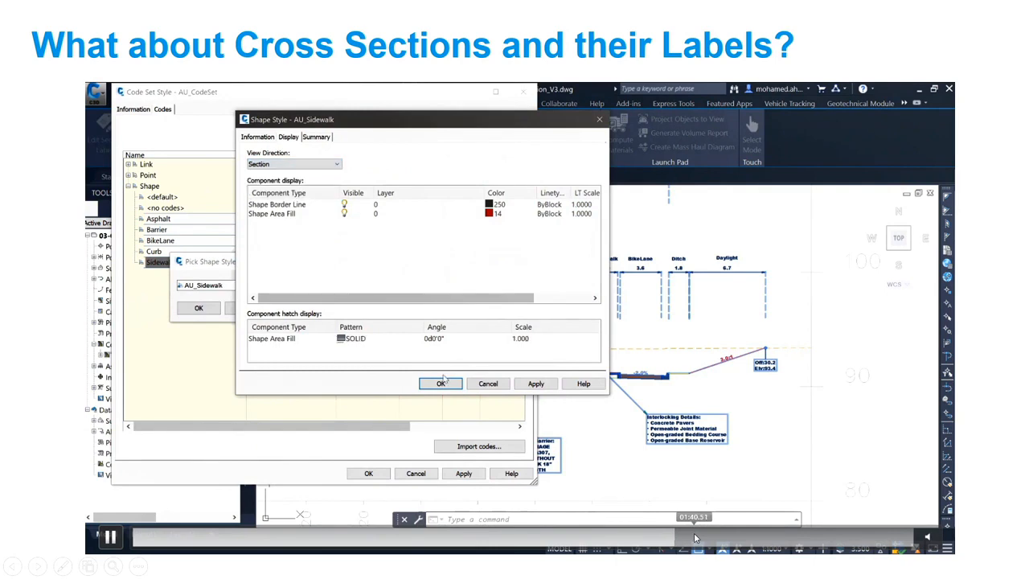
left_click(707, 536)
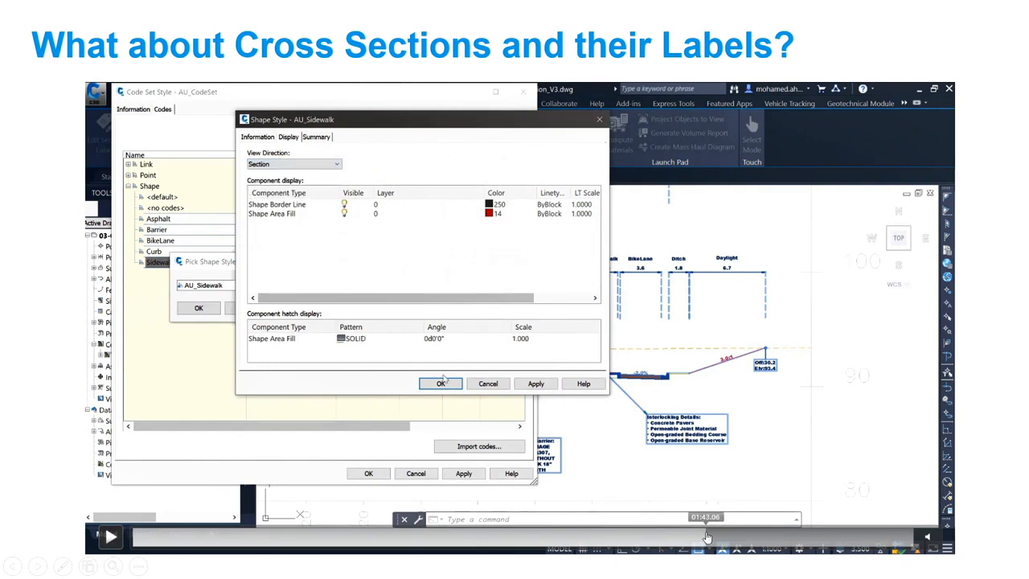
left_click(783, 539)
left_click(793, 538)
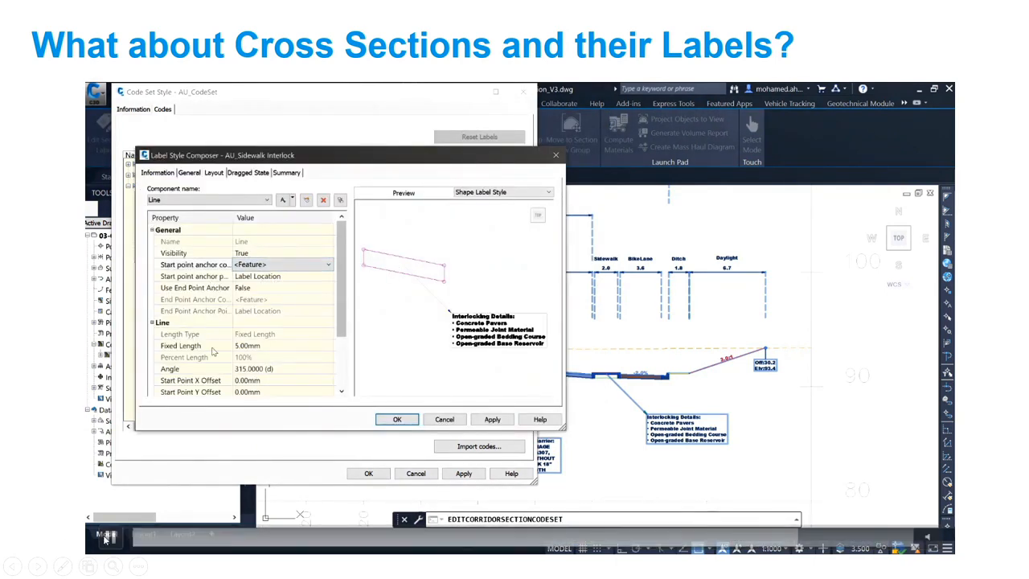
left_click(104, 538)
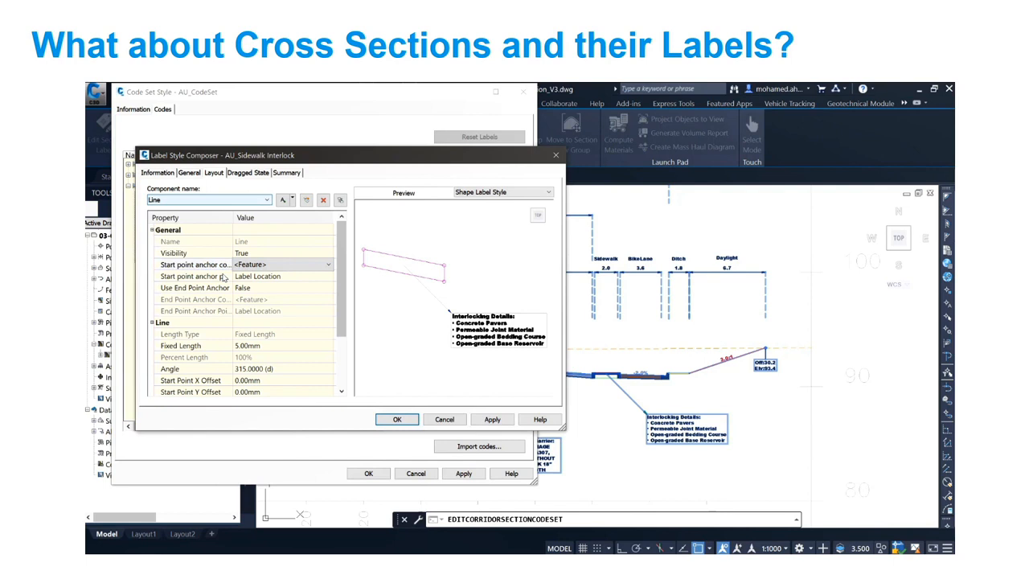
Step: Add an "Area:" line with the Shape Area property to the interlock details text of the AU_Sidewalk Interlock label style and accept the AU_CodeSet changes
mouse_move(774, 300)
left_click(228, 480)
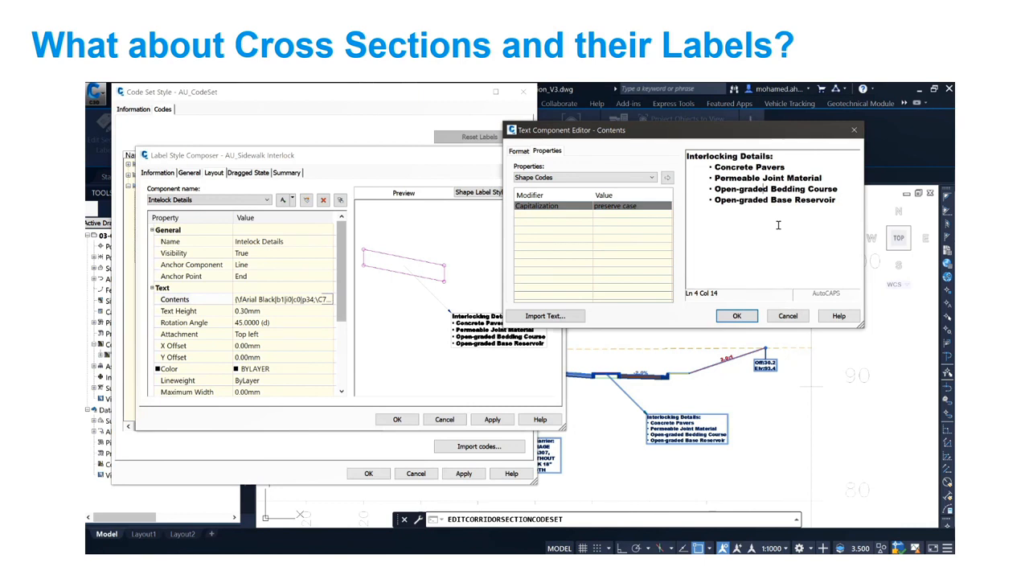
left_click(638, 178)
left_click(625, 191)
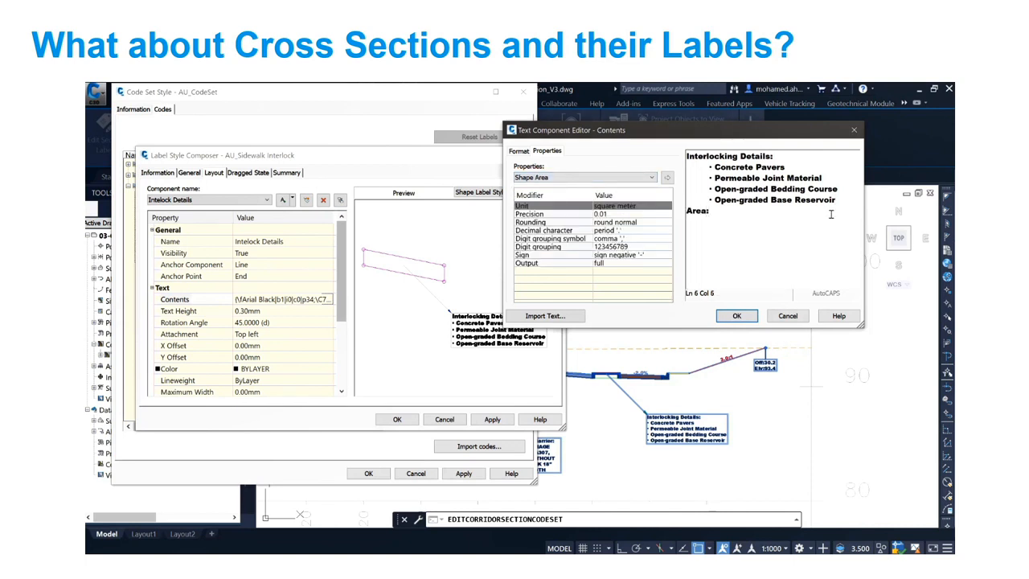
left_click(666, 176)
left_click(736, 315)
left_click(397, 419)
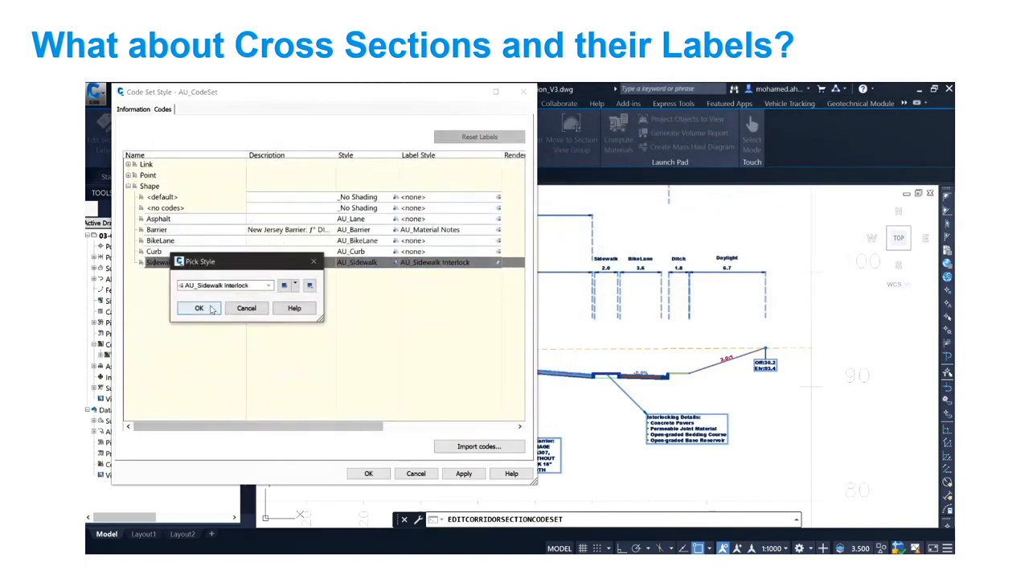
left_click(200, 306)
left_click(368, 472)
scroll(605, 418, "up", 10)
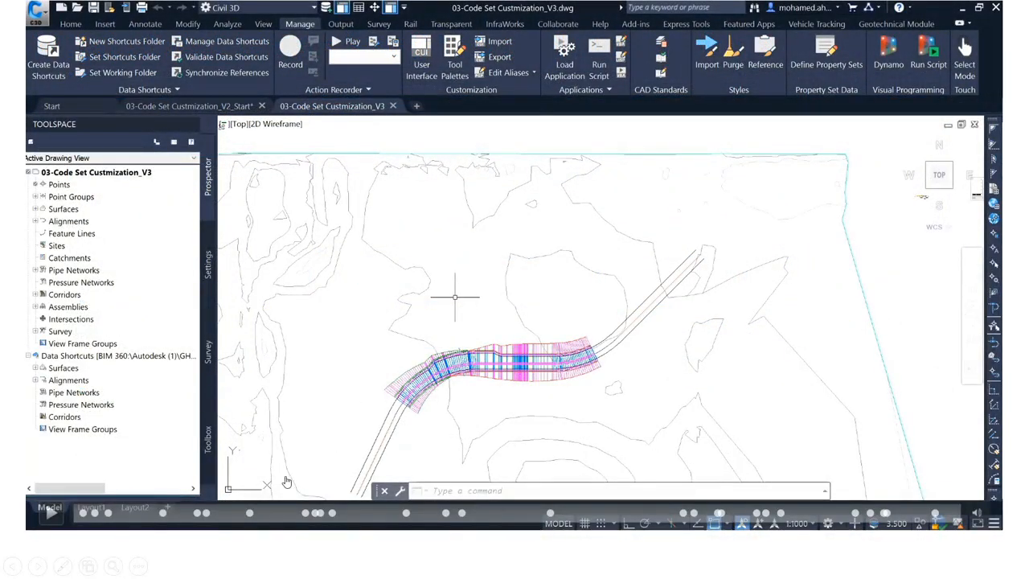
left_click(50, 513)
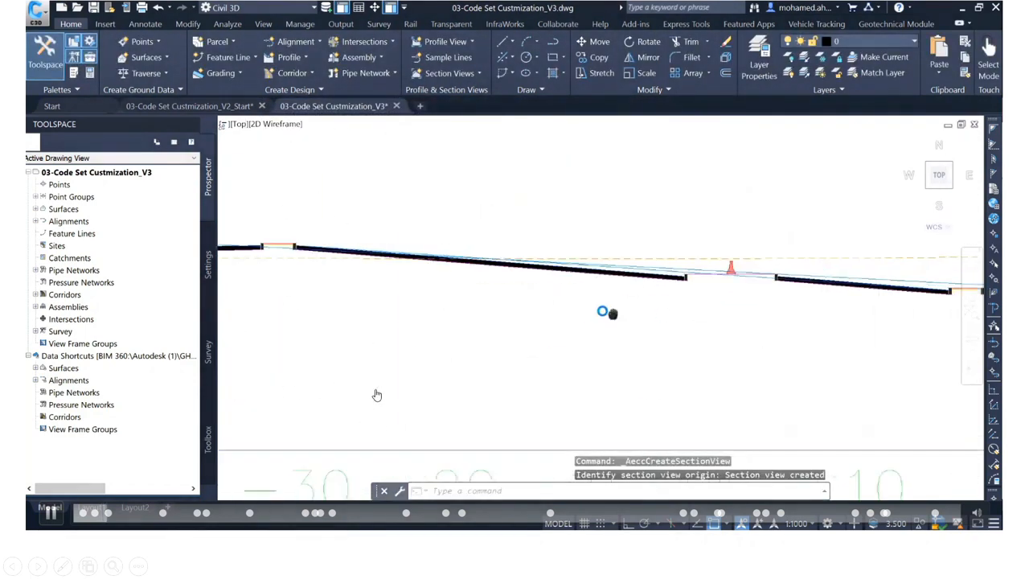
left_click(161, 515)
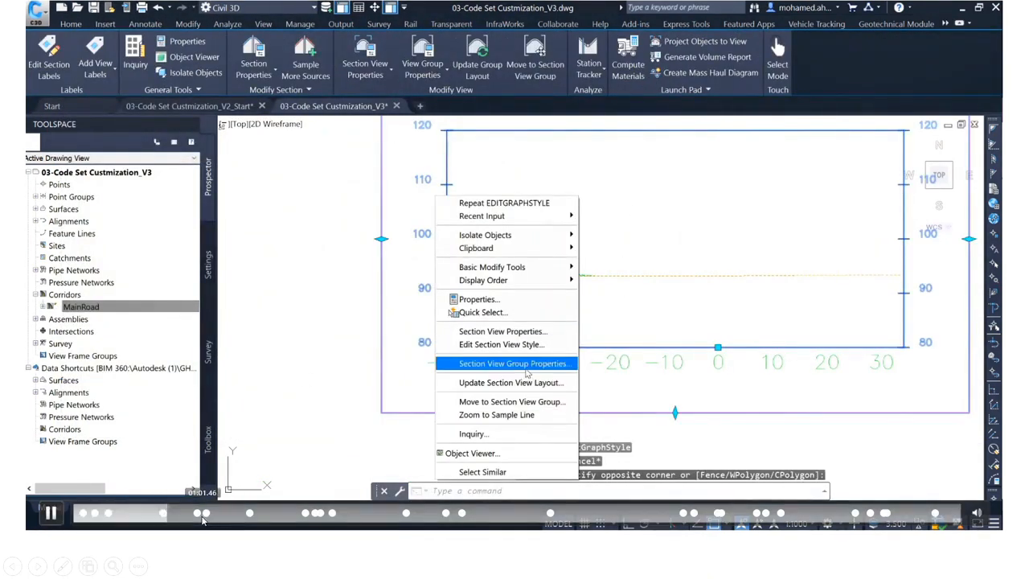
left_click(249, 516)
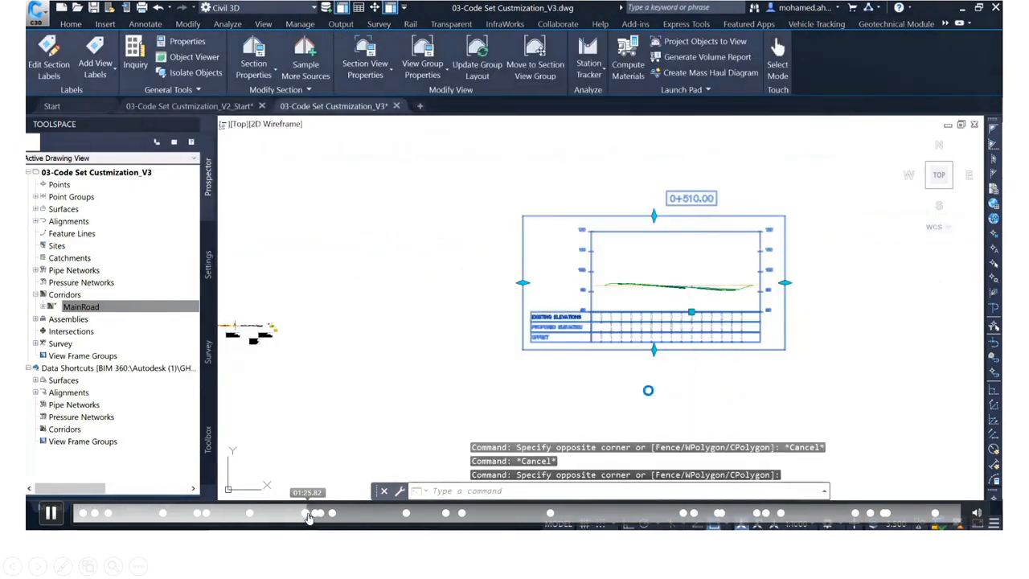
left_click(405, 515)
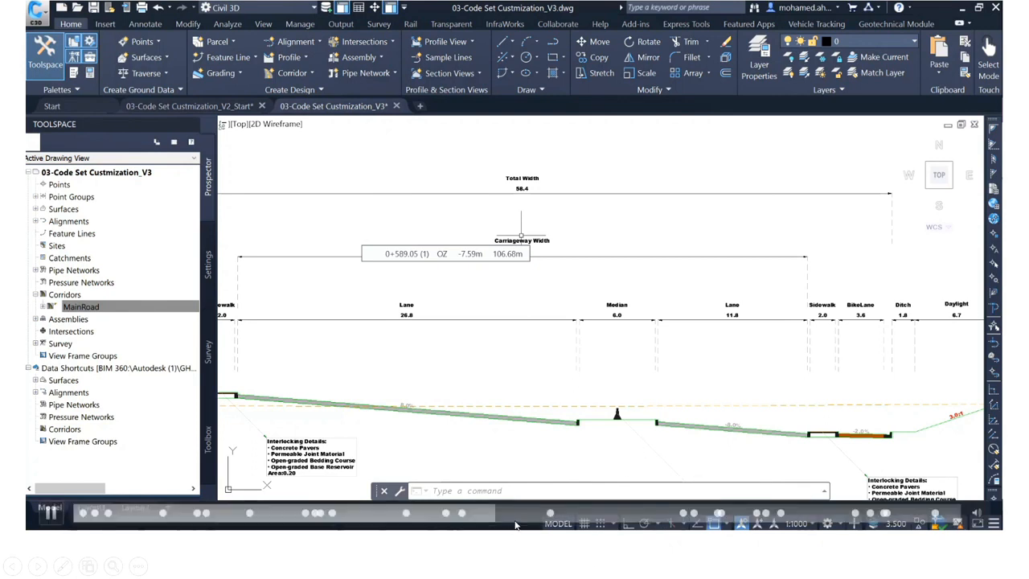
left_click(517, 521)
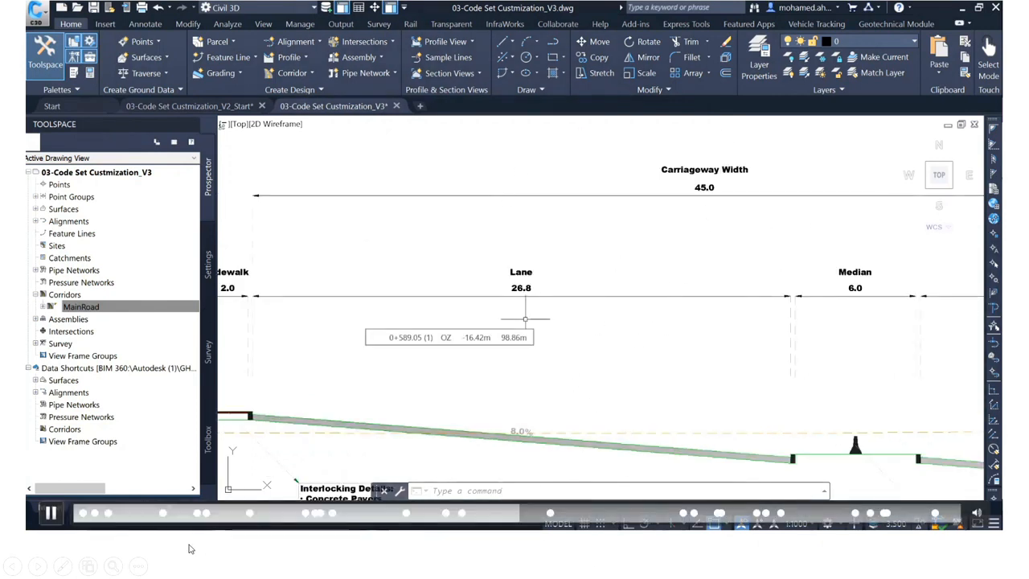
left_click(53, 517)
left_click(51, 513)
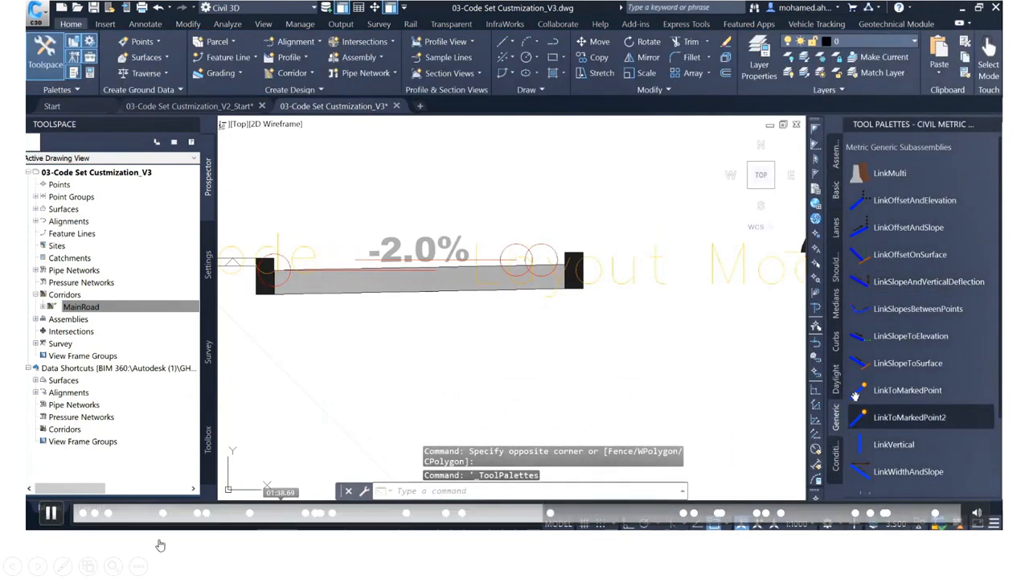
left_click(49, 514)
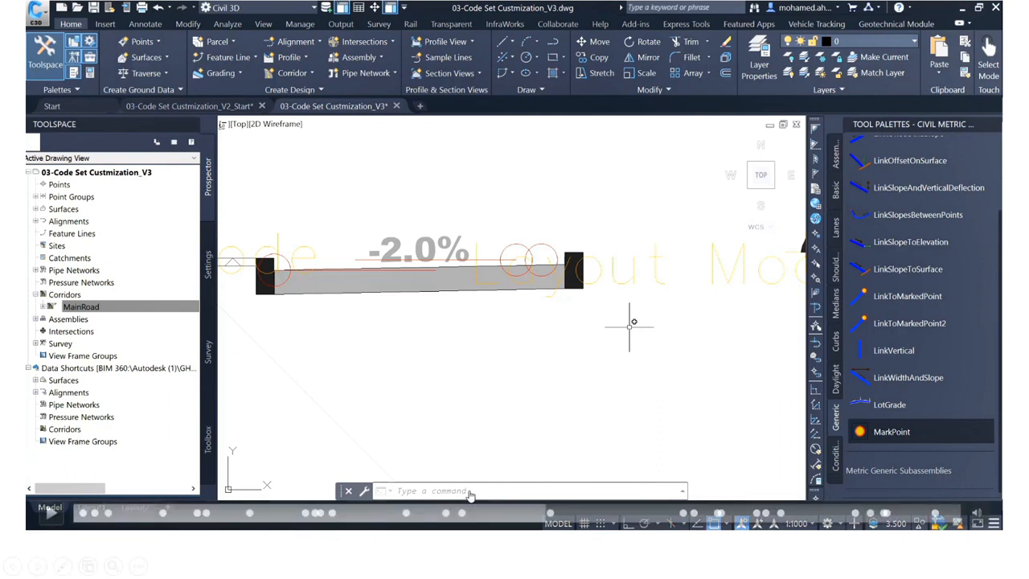
left_click(555, 515)
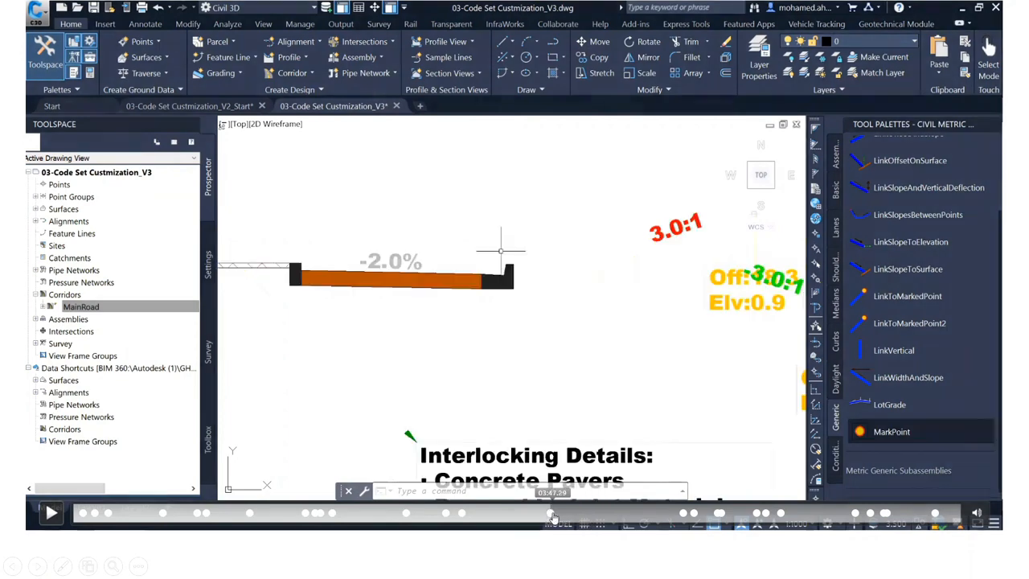
left_click(687, 521)
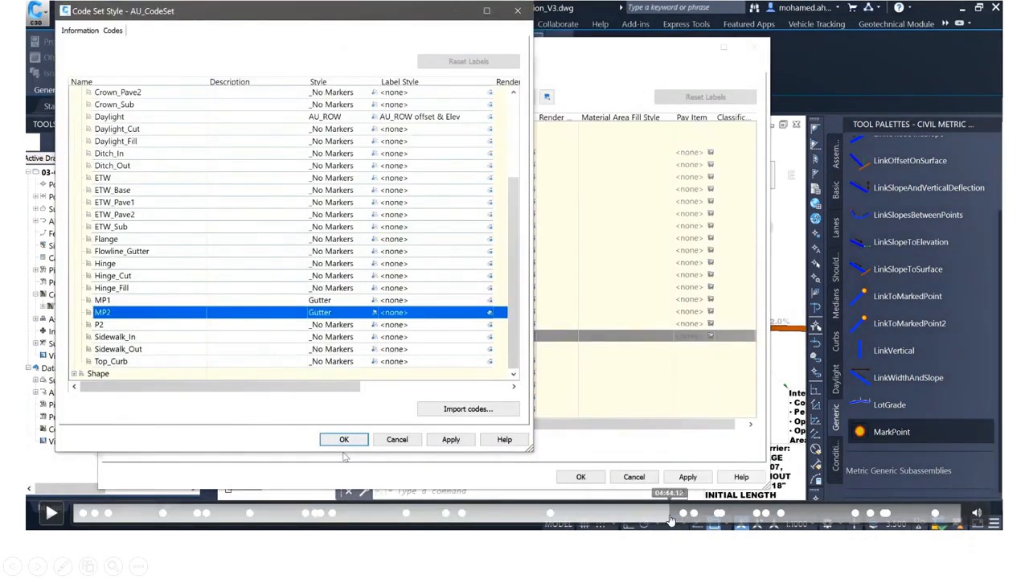
left_click(643, 519)
left_click(616, 519)
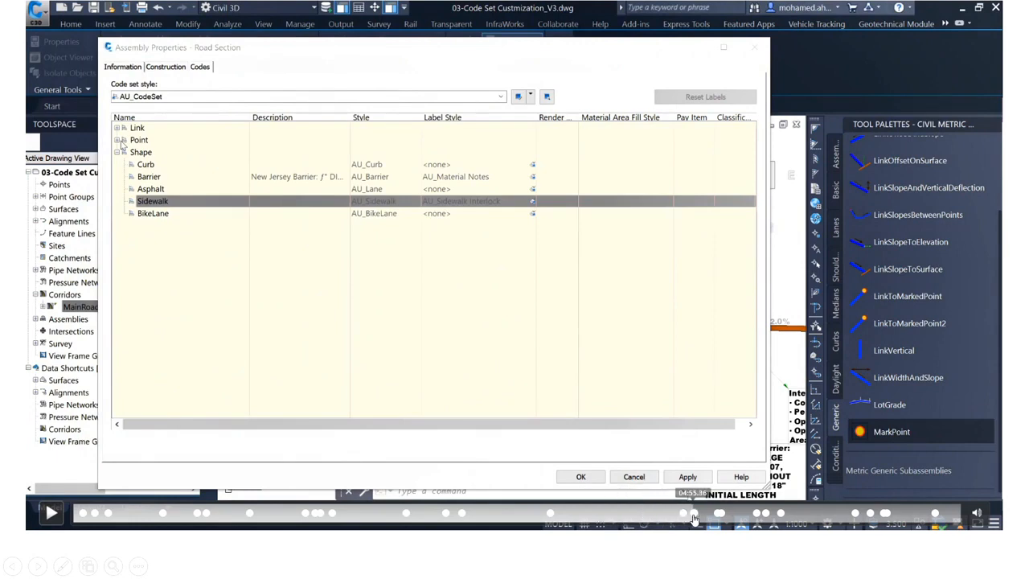
left_click(695, 518)
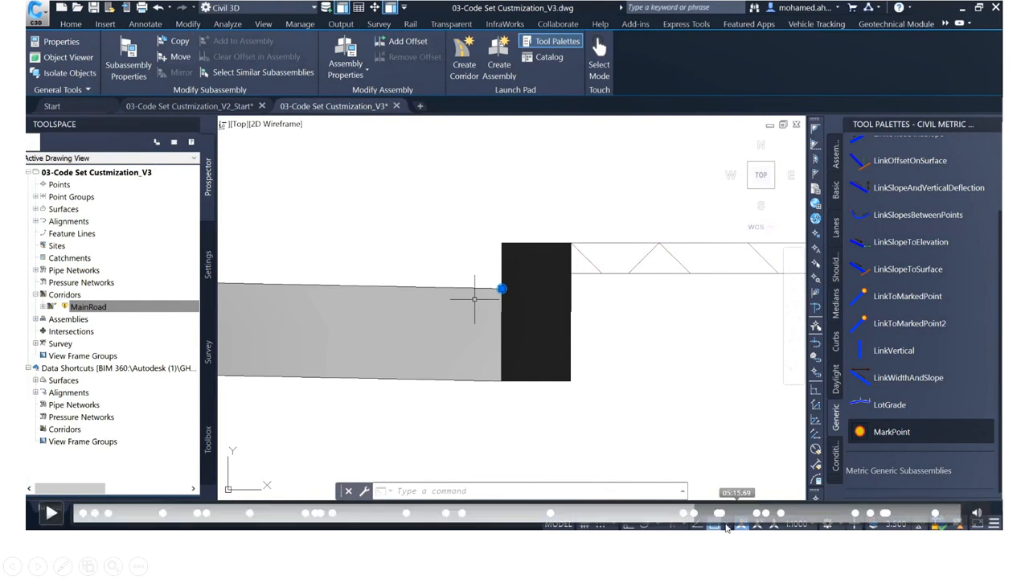
left_click(708, 519)
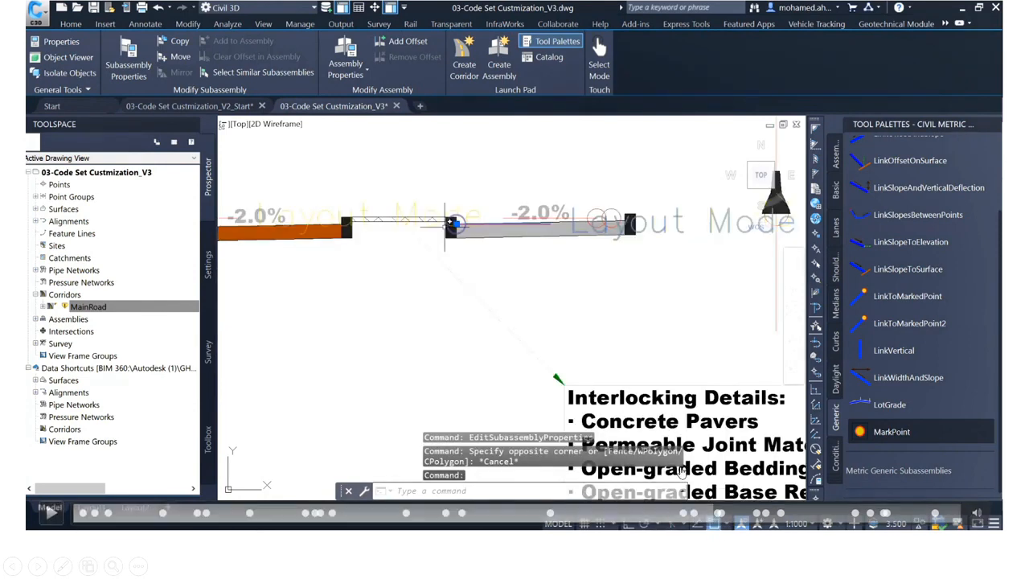
left_click(714, 518)
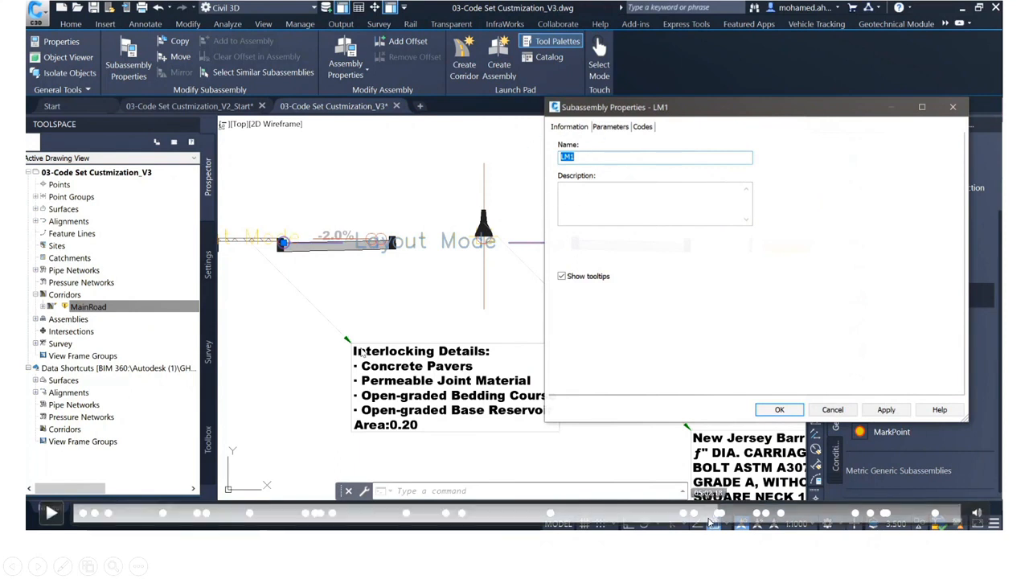
left_click(723, 517)
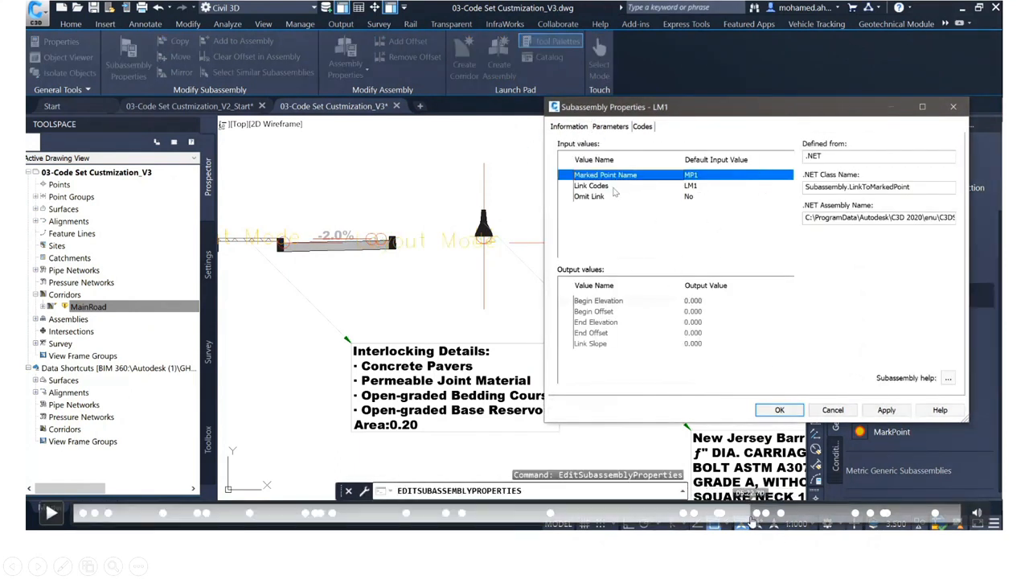
left_click(756, 517)
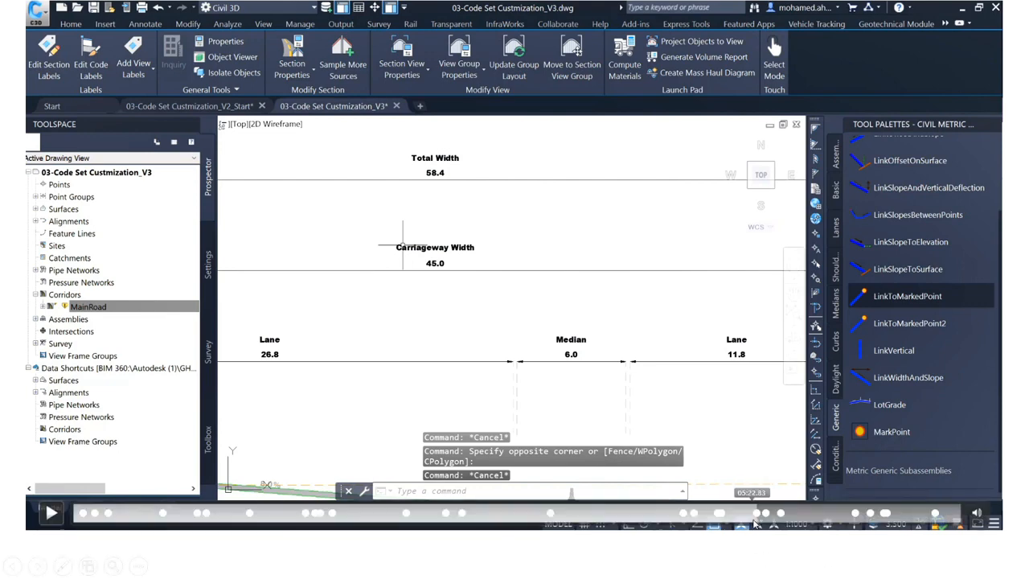
left_click(770, 514)
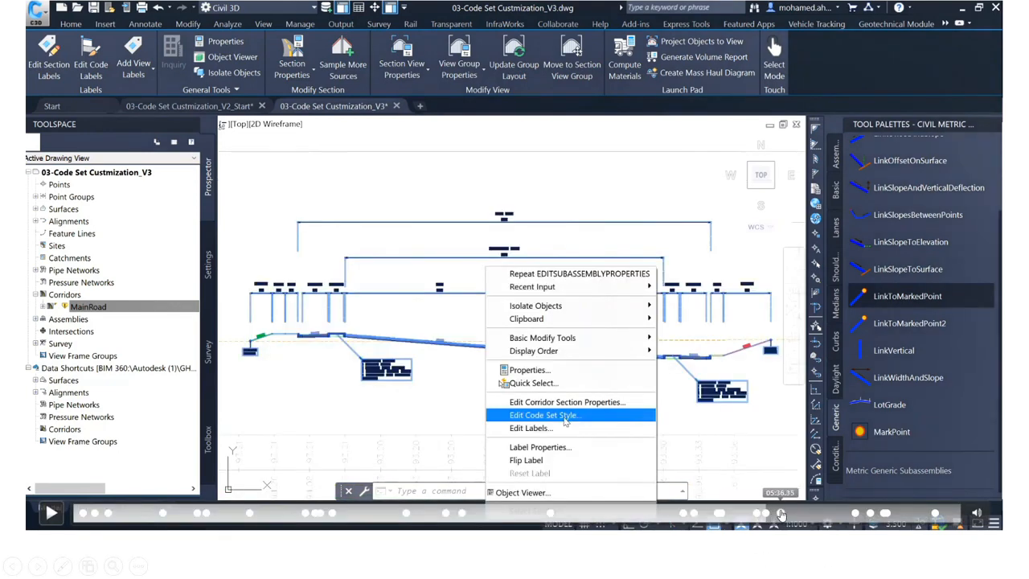
Step: Skim the embedded demo video from the LM1 link label style selection through the width dimensions to the Sidewalk_Right subassembly properties
left_click(781, 517)
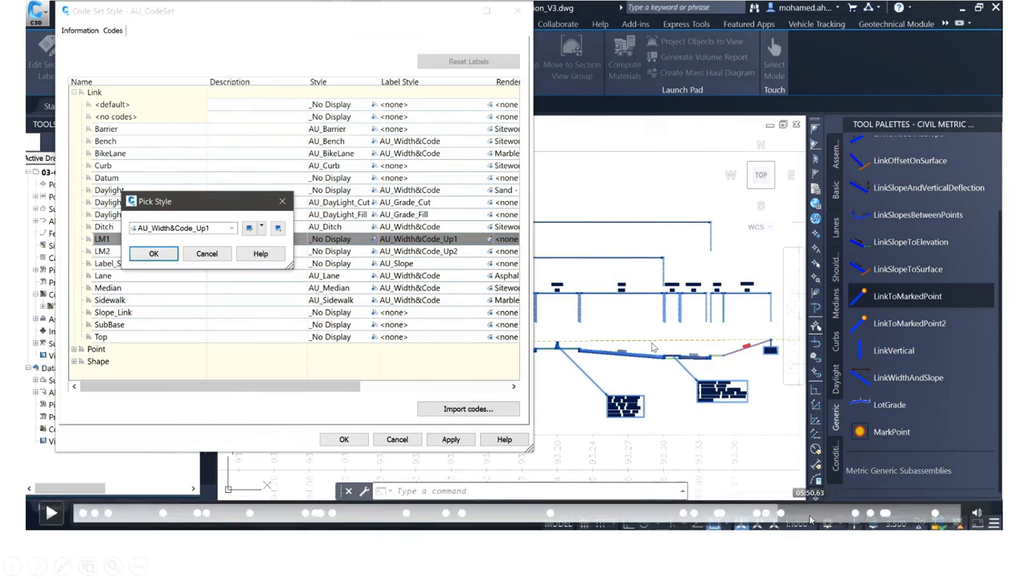
left_click(800, 514)
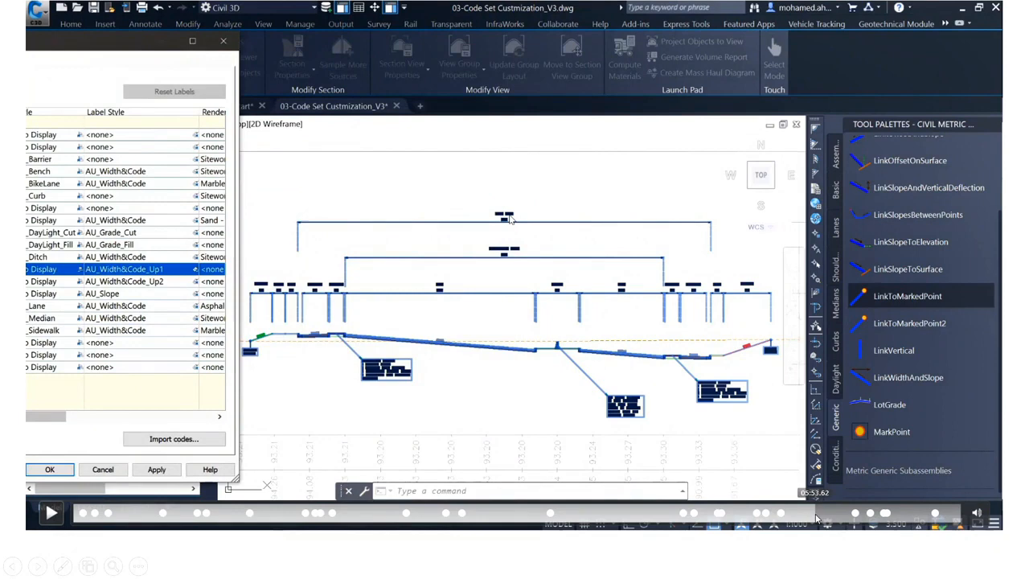
left_click(828, 516)
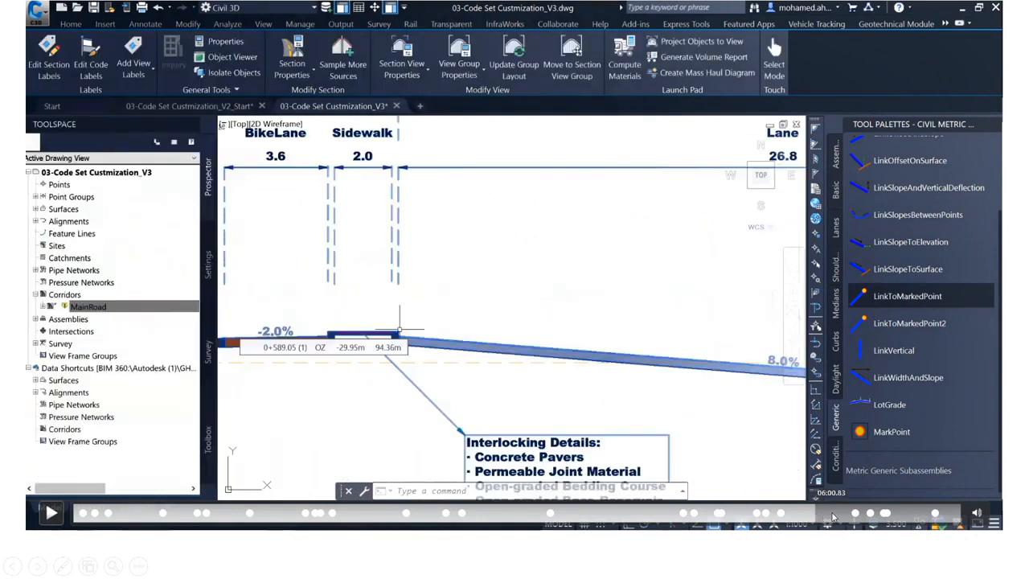
left_click(834, 517)
left_click(843, 517)
left_click(856, 517)
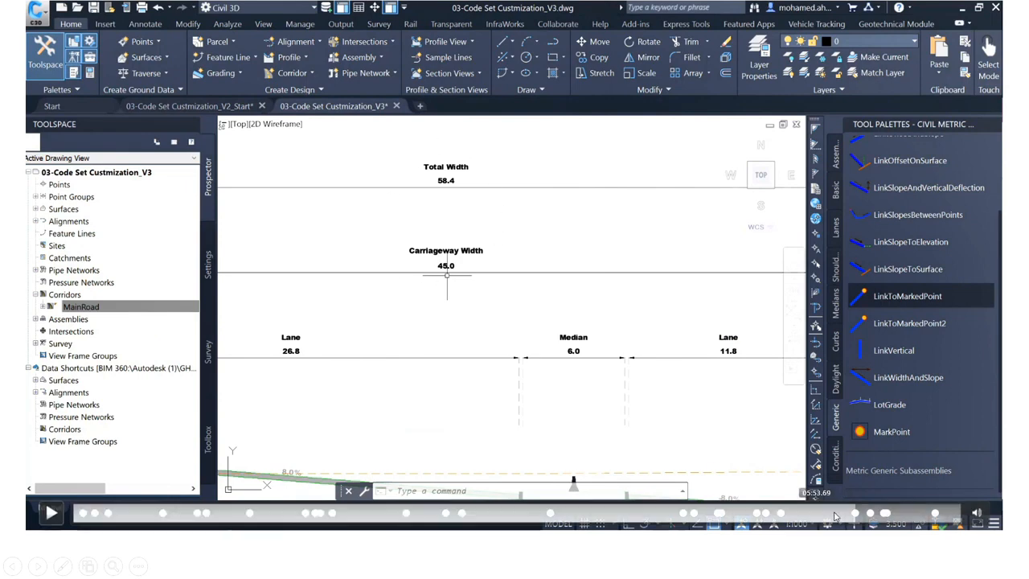
left_click(867, 519)
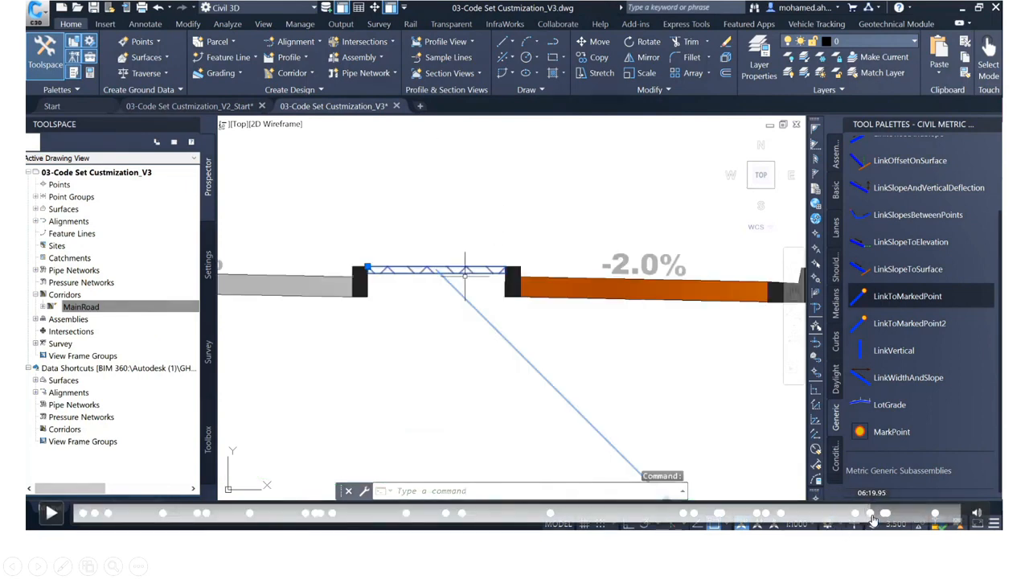
left_click(875, 519)
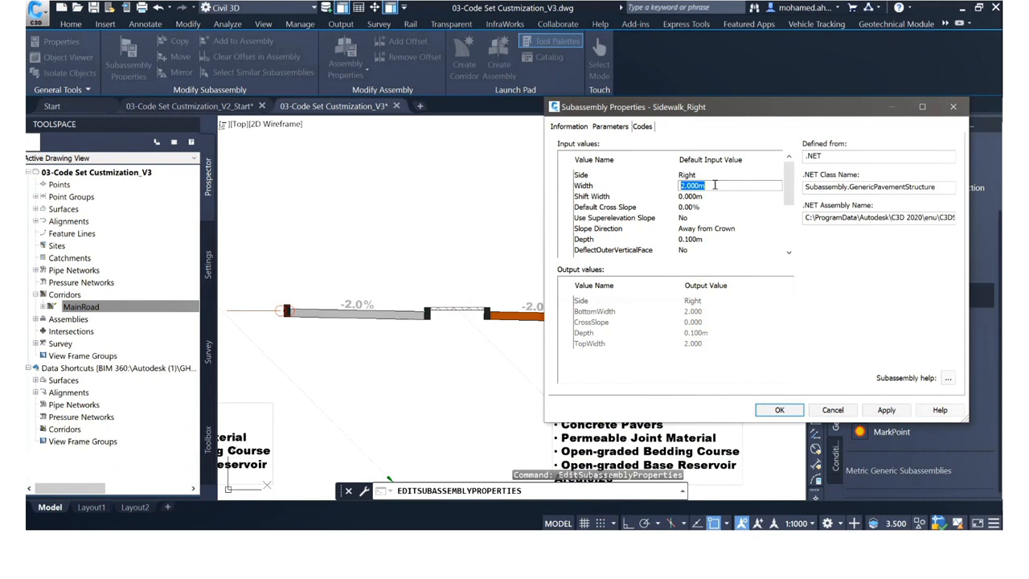
Step: Skim the rest of the embedded demo video to compare the sidewalk widths and interlock area labels on both sides of the section
mouse_move(881, 251)
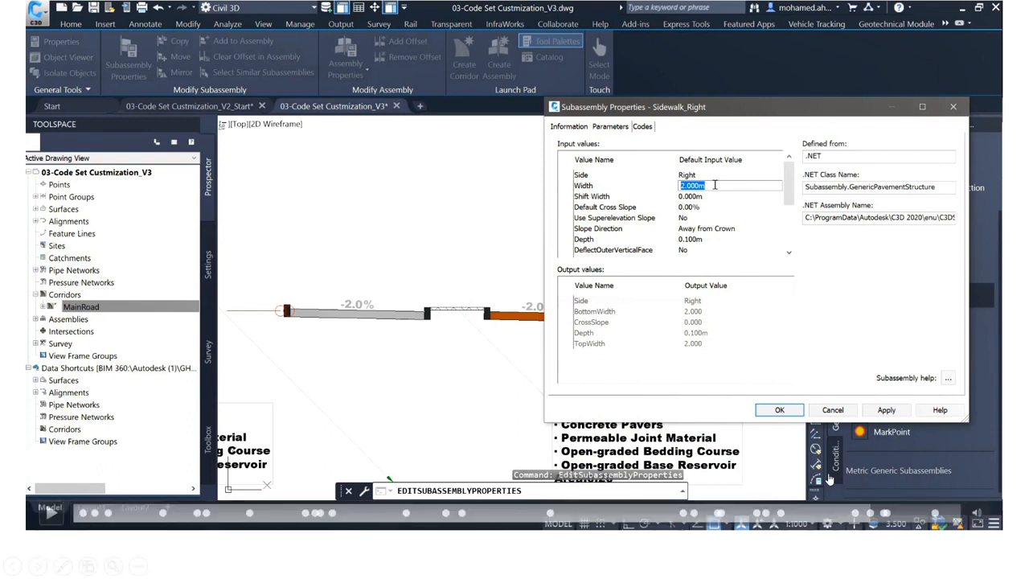
left_click(882, 514)
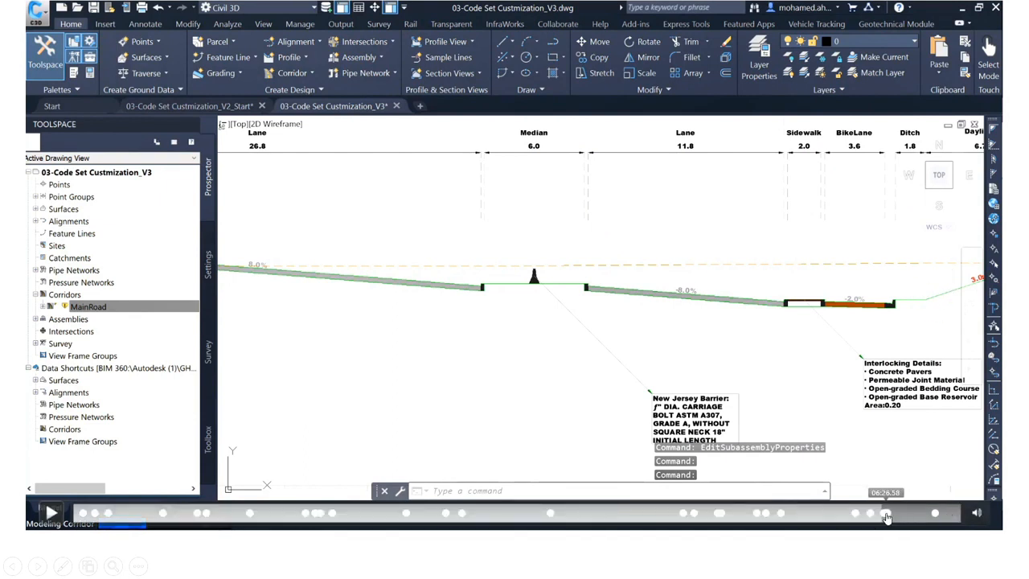
left_click(886, 514)
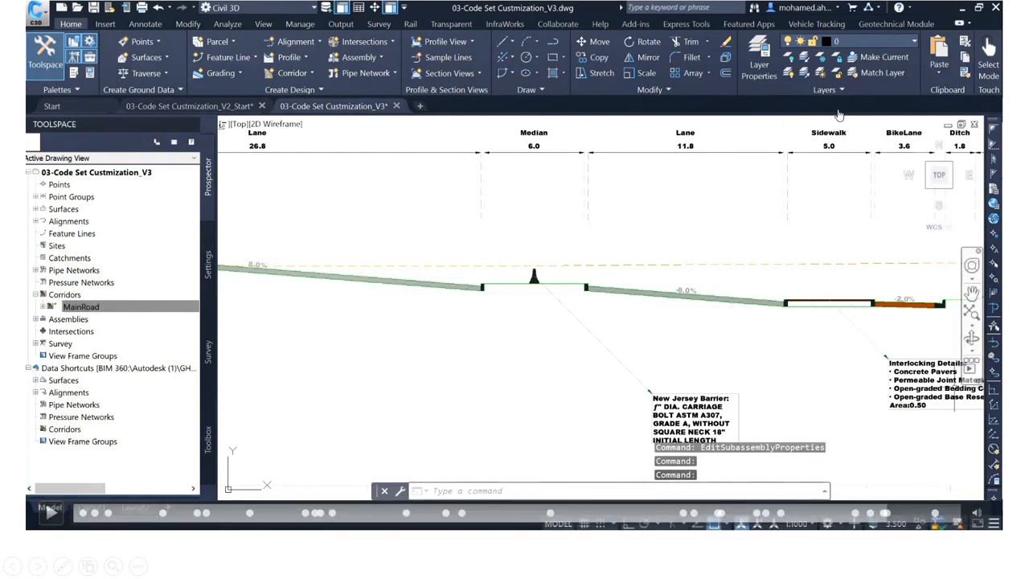
left_click(897, 514)
left_click(907, 512)
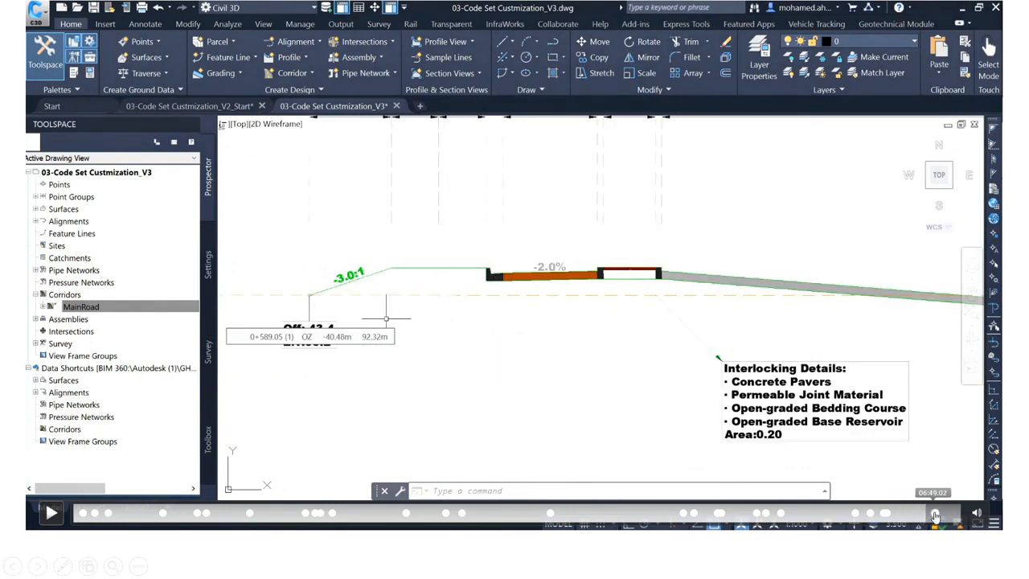
left_click(932, 514)
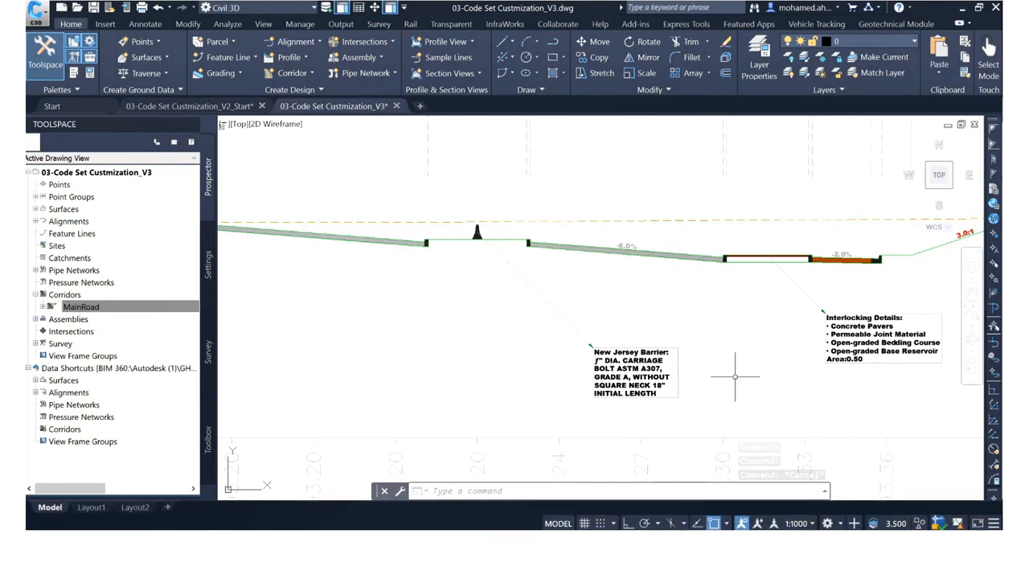
left_click(954, 517)
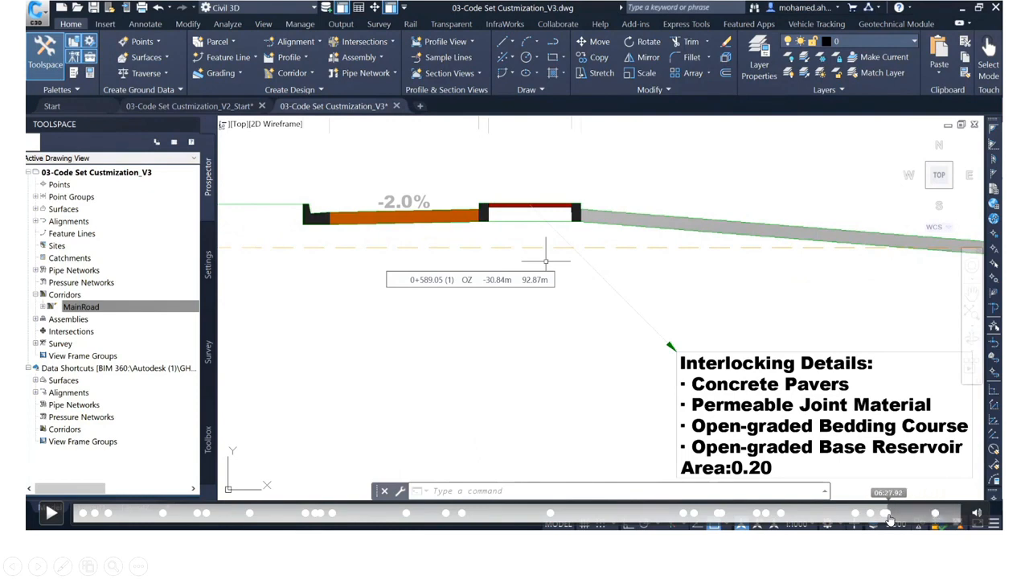
left_click(893, 513)
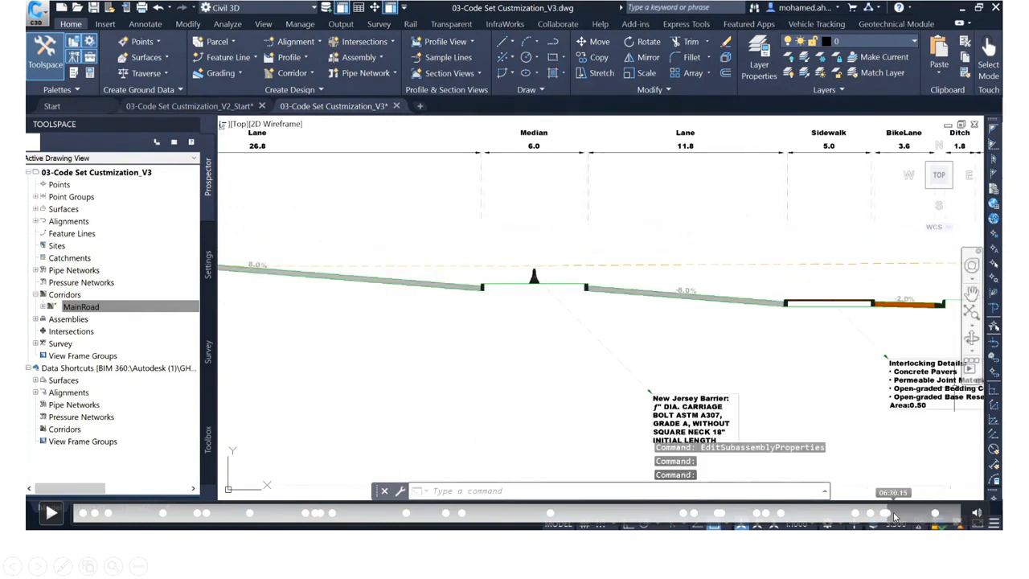
left_click(893, 513)
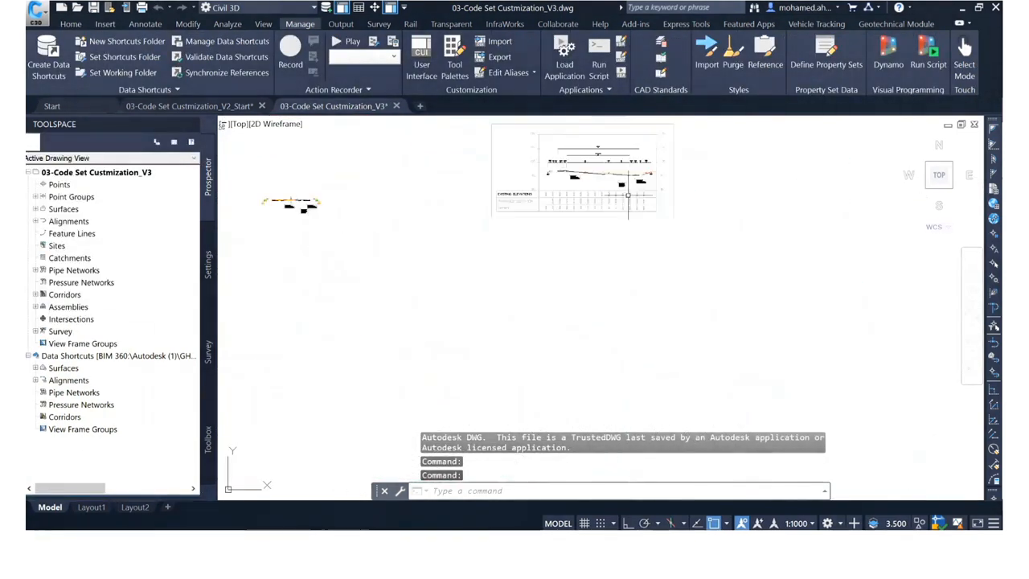
Step: Start a section view for sample line 0+589.05 on the 01-Main Road alignment and go to its section display options
scroll(644, 222, "down", 5)
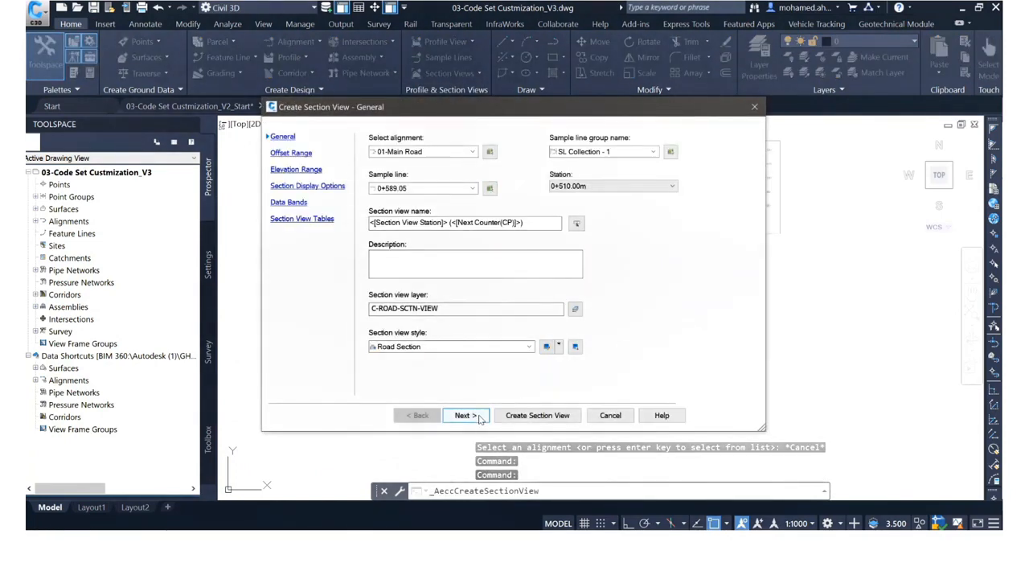
left_click(479, 417)
left_click(295, 187)
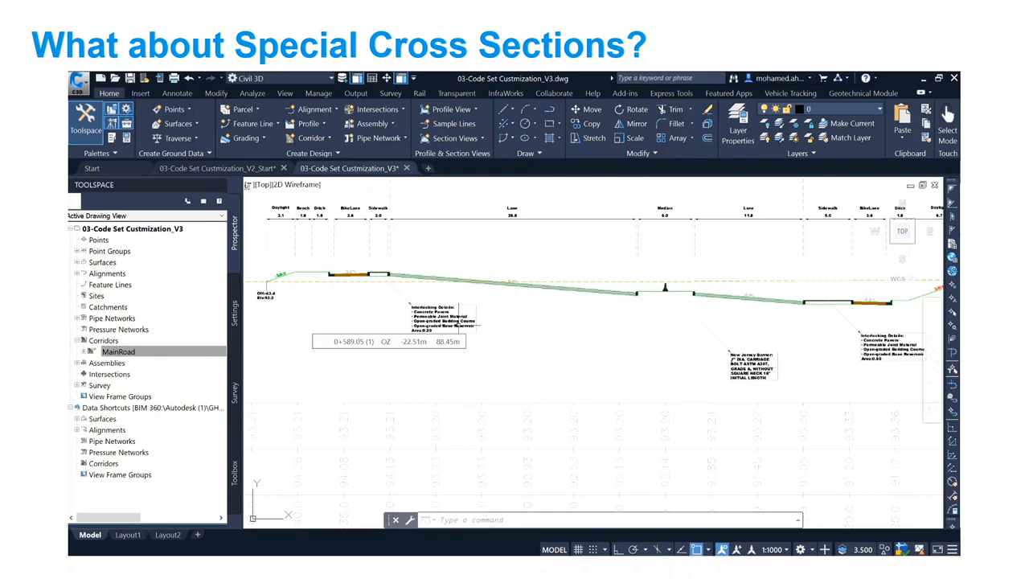
Step: Play the embedded demo video on the "What about Special Cross Sections?" slide
mouse_move(365, 539)
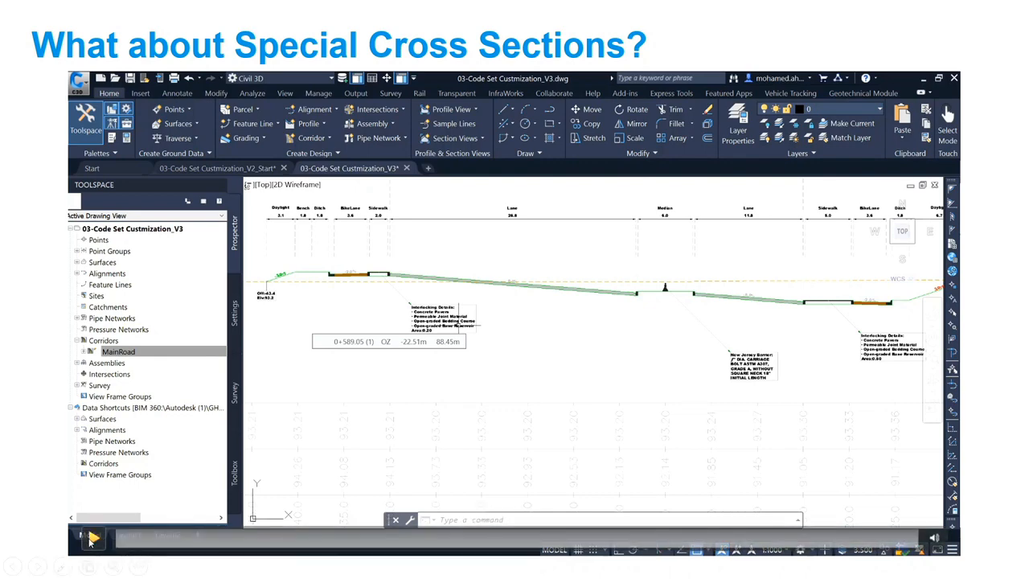
left_click(93, 539)
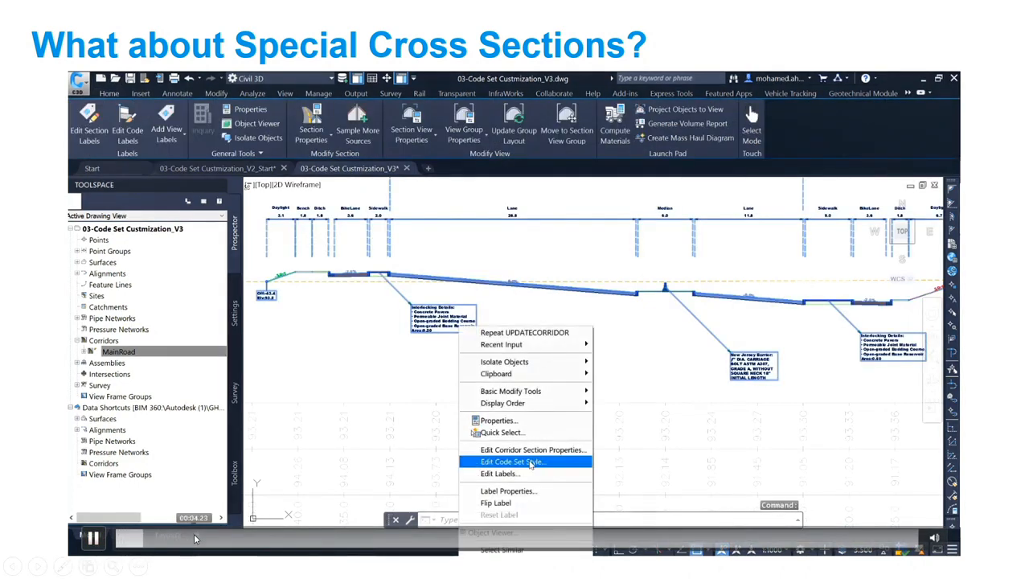
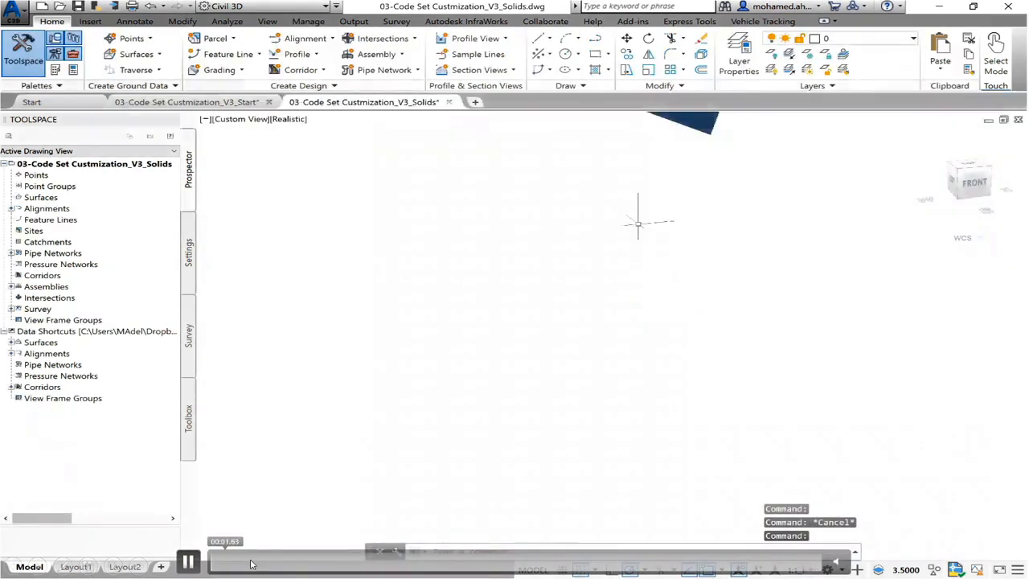
Step: Play the embedded corridor demo video up to the MainRoad corridor solids drawing
left_click(189, 562)
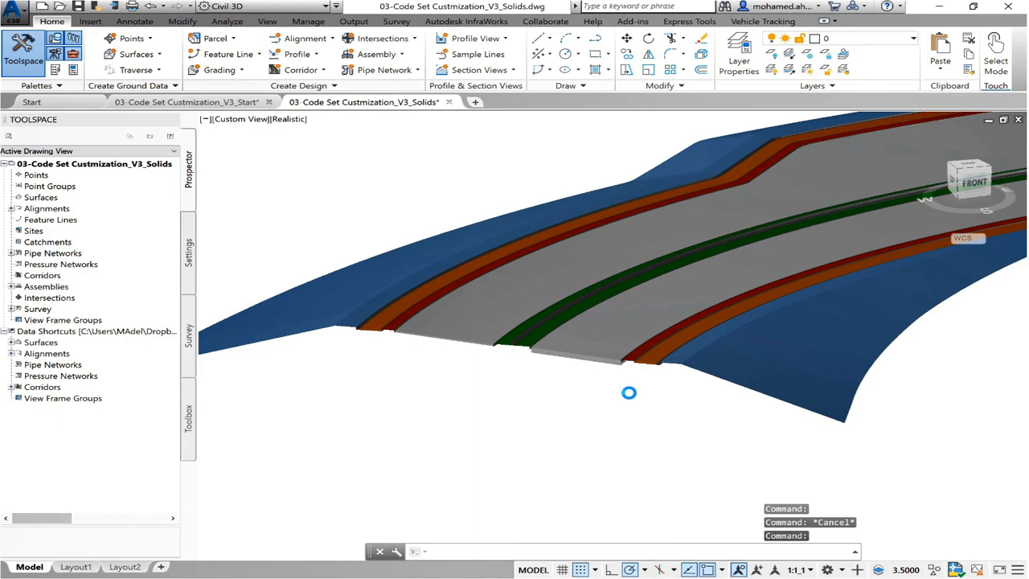
left_click(188, 563)
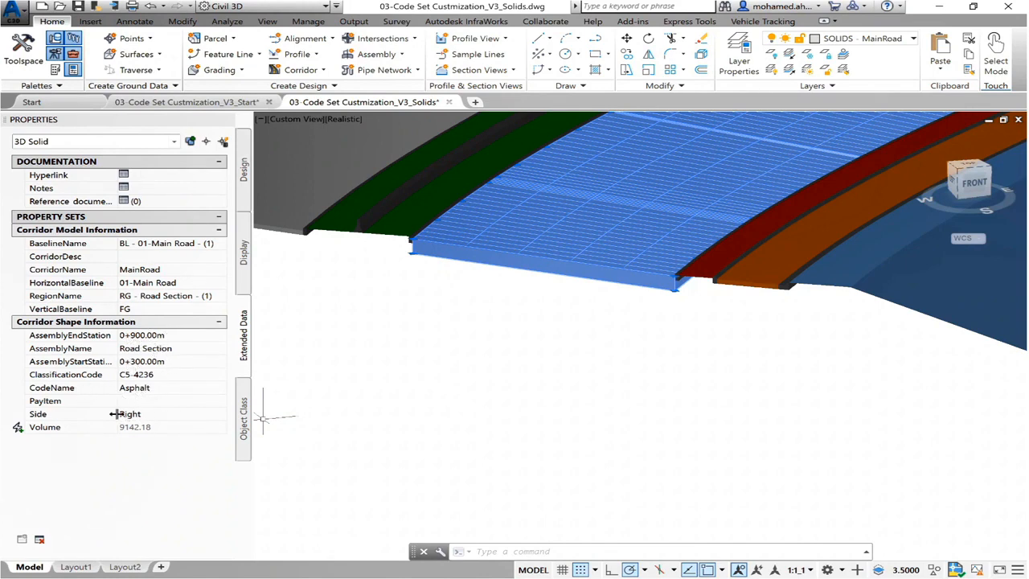
Step: Inspect the extended data of the red strip solid and the adjoining orange strip solid beside the MainRoad carriageway
key("Escape")
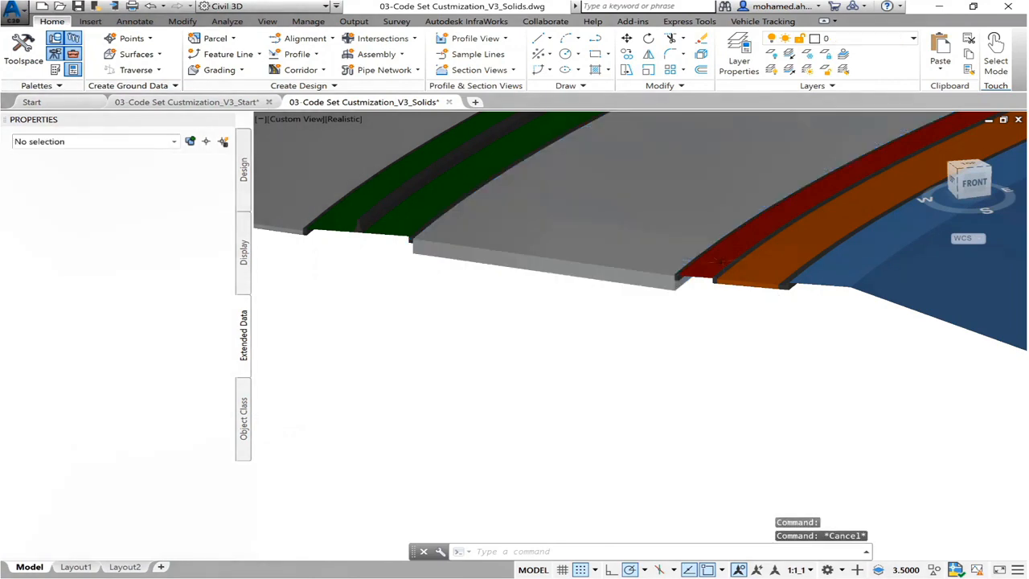
left_click(721, 261)
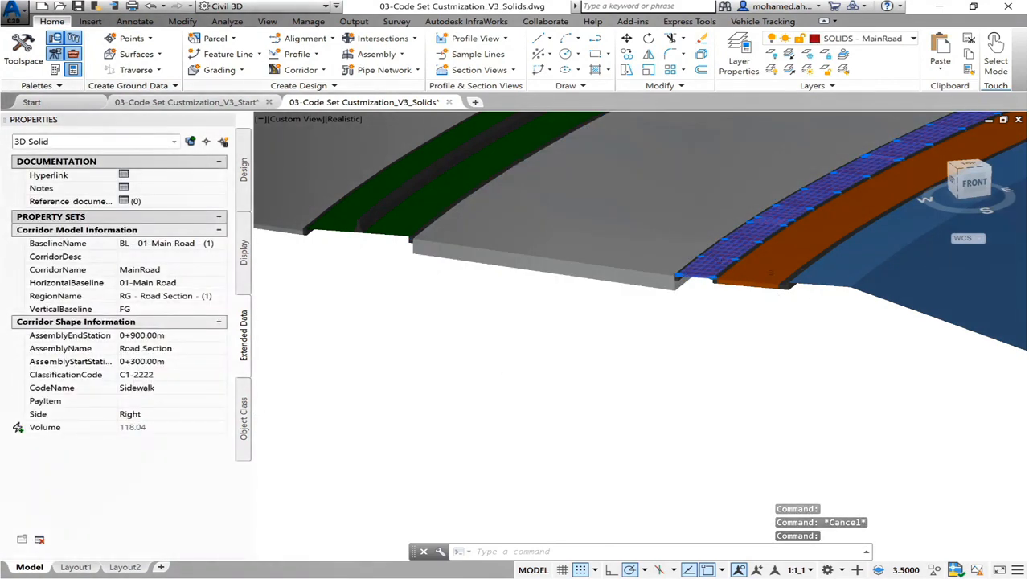
key("Escape")
left_click(763, 275)
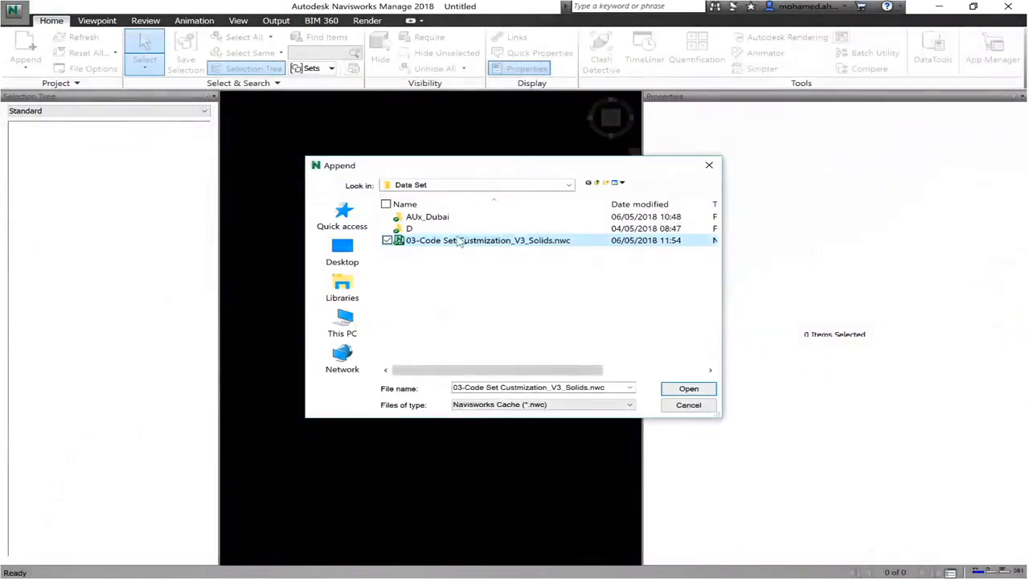
Step: Append 03-Code Set Custmization_V3_Solids.nwc in Navisworks Manage and examine the material properties and geometry of the asphalt solid beside the median
left_click(689, 390)
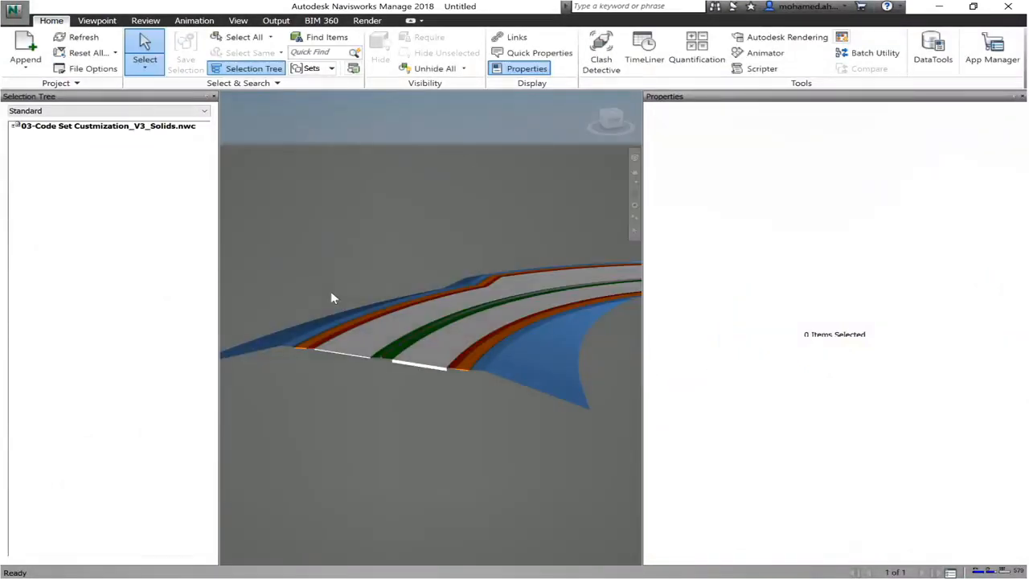
left_click(416, 367)
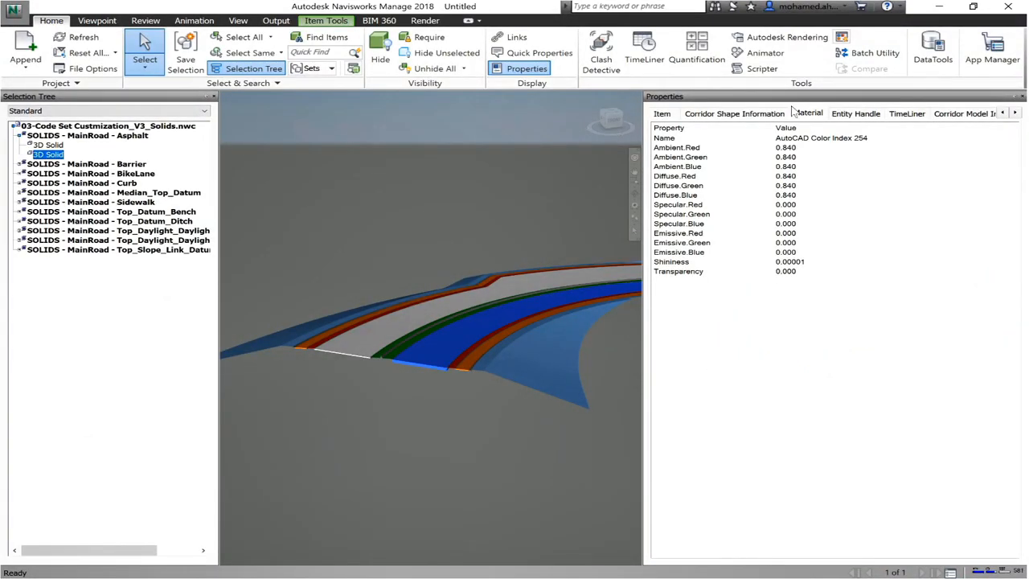
scroll(439, 376, "down", 5)
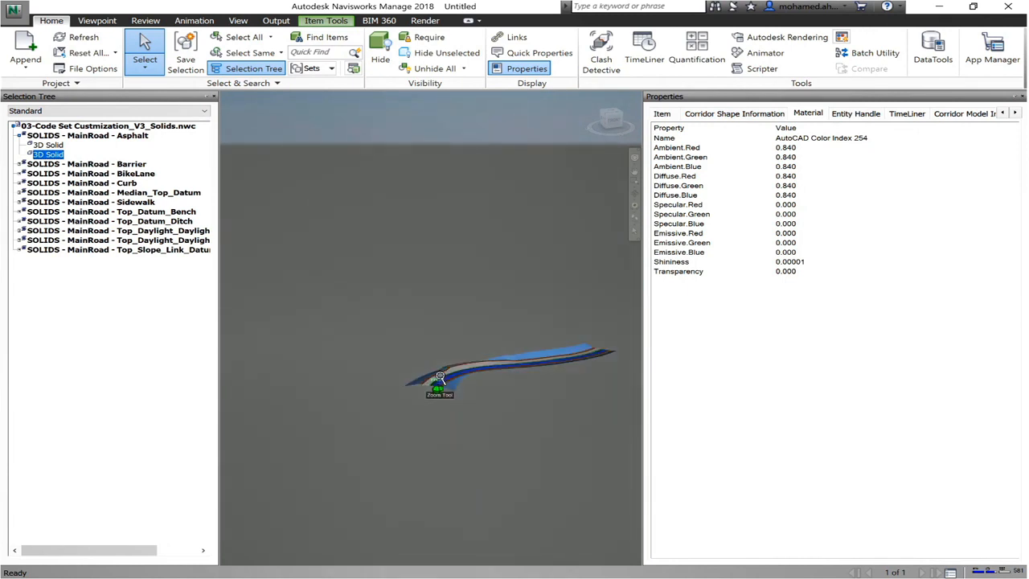
scroll(440, 376, "up", 5)
middle_click_drag(452, 248, 411, 284)
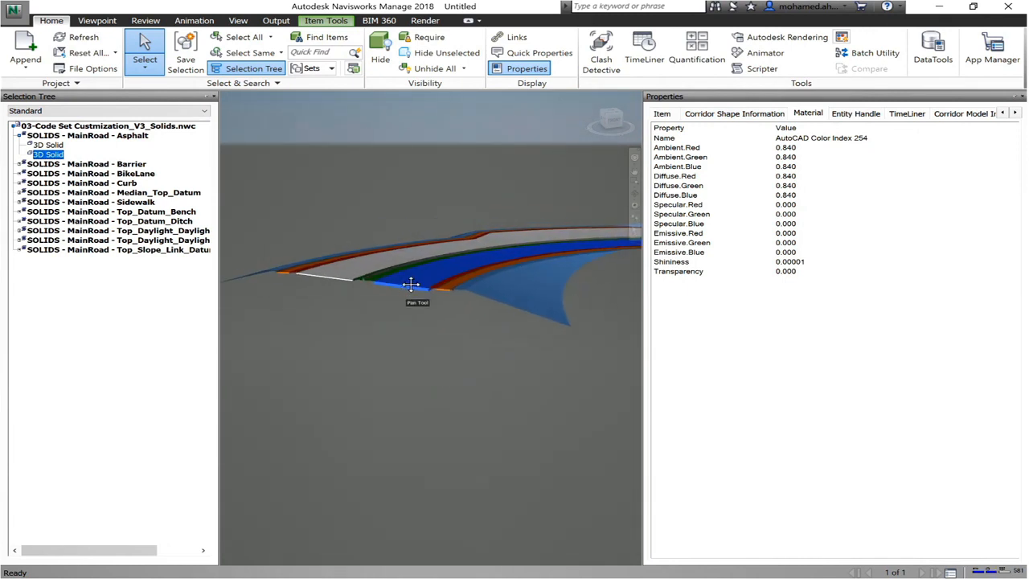
scroll(411, 284, "up", 5)
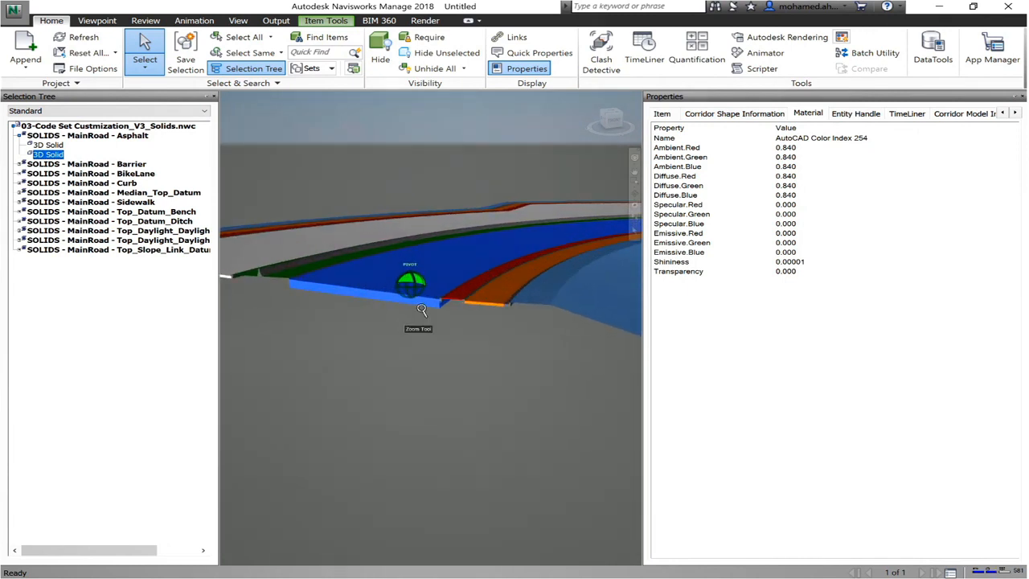
scroll(421, 310, "up", 2)
Step: Examine which MainRoad solids belong to the Barrier, BikeLane, Median_Top_Datum, Top_Datum_Bench, Top_Datum_Ditch and Top_Daylight layers
left_click(23, 135)
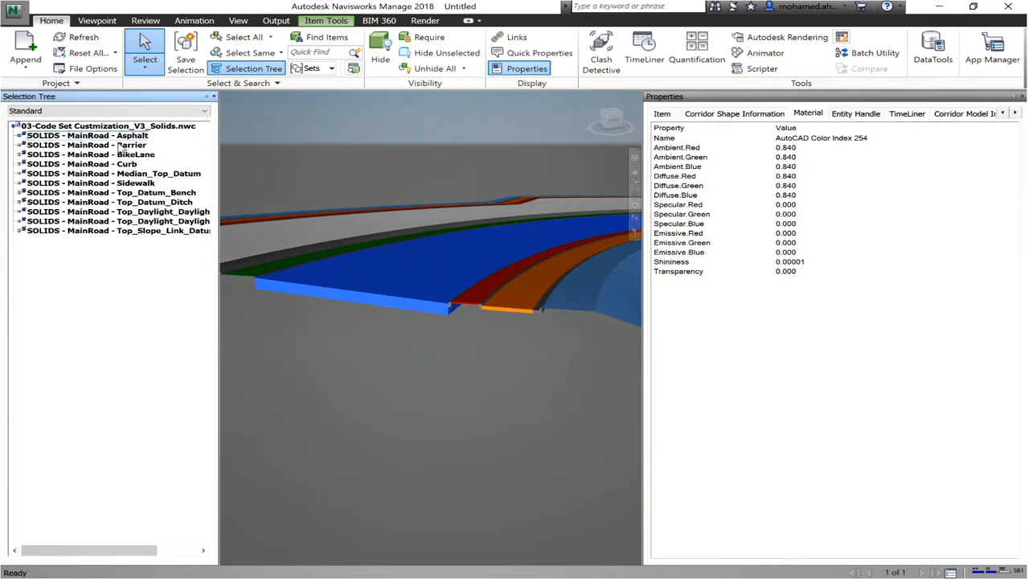
left_click(121, 146)
left_click(118, 155)
left_click(119, 174)
left_click(114, 193)
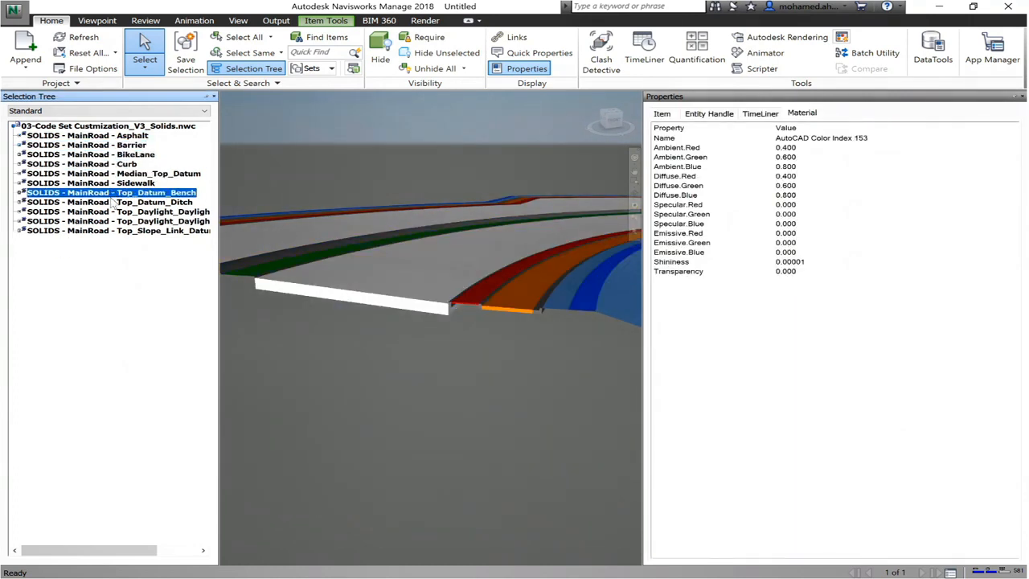
left_click(114, 201)
left_click(114, 221)
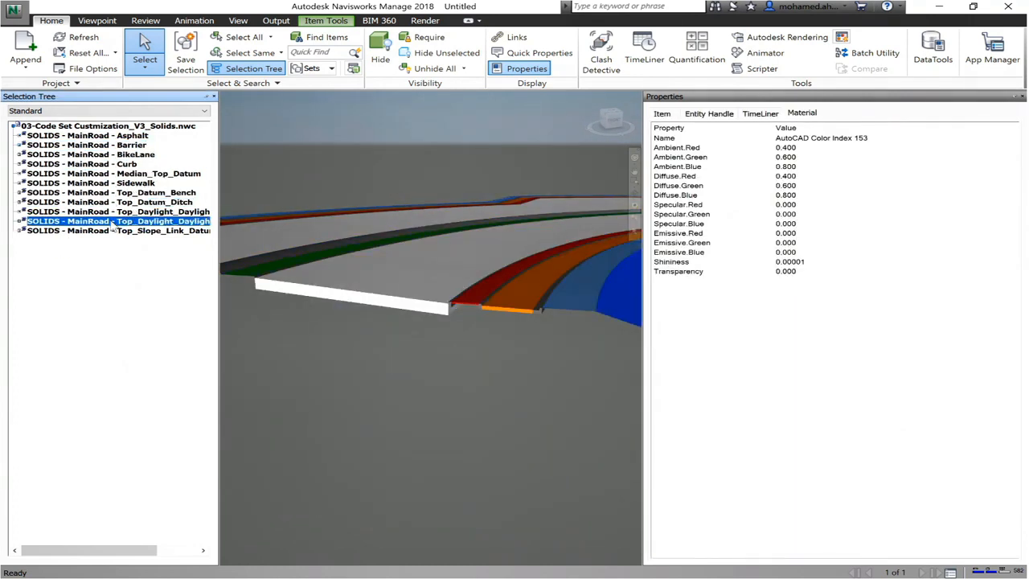
left_click(102, 146)
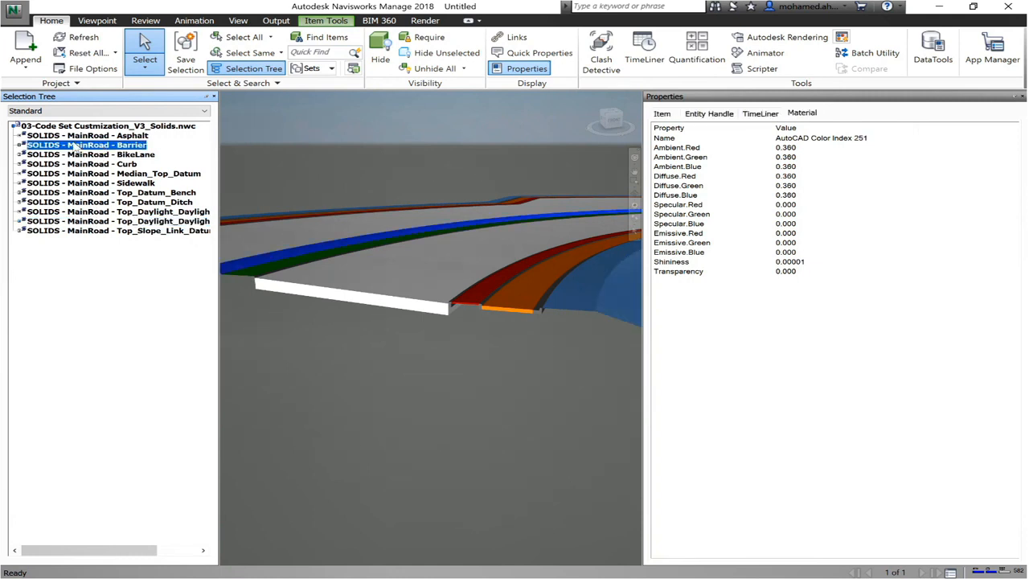
left_click(124, 155)
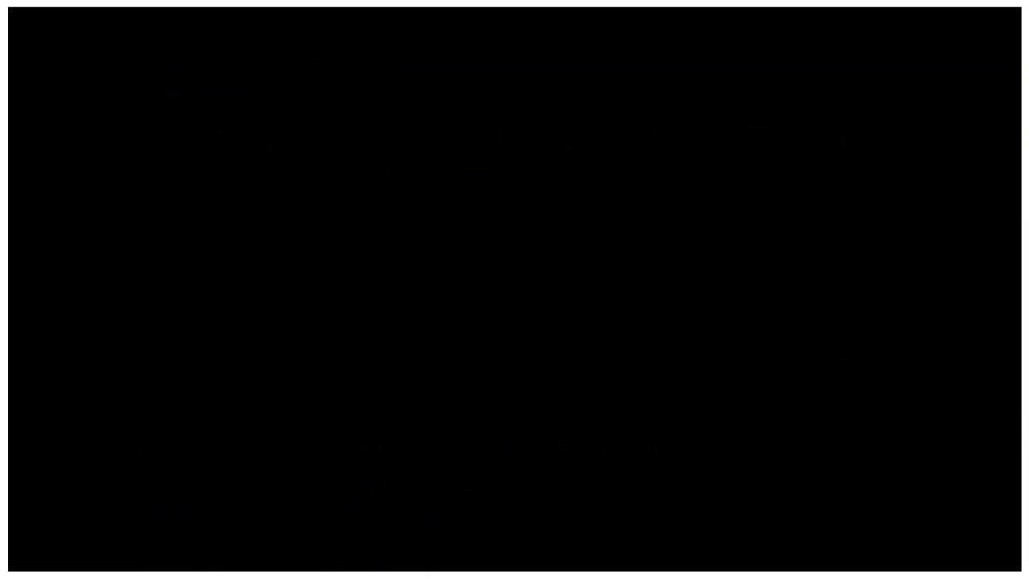
Step: Skim the mechanical network profile demo video past the AU_Pressure Pipes Proudction band set and pause at the pressure pipe profile labels
left_click(248, 553)
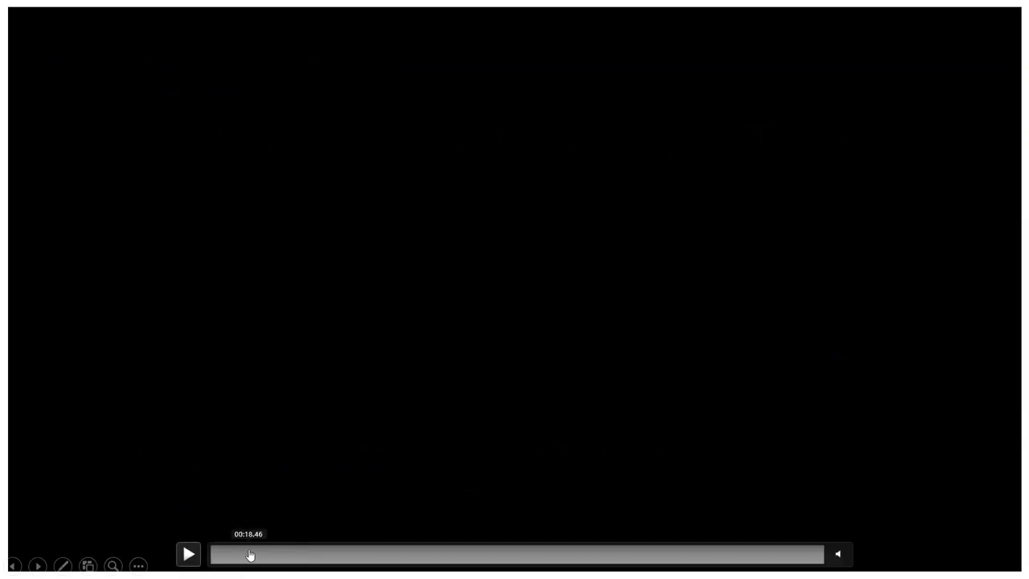
left_click(189, 554)
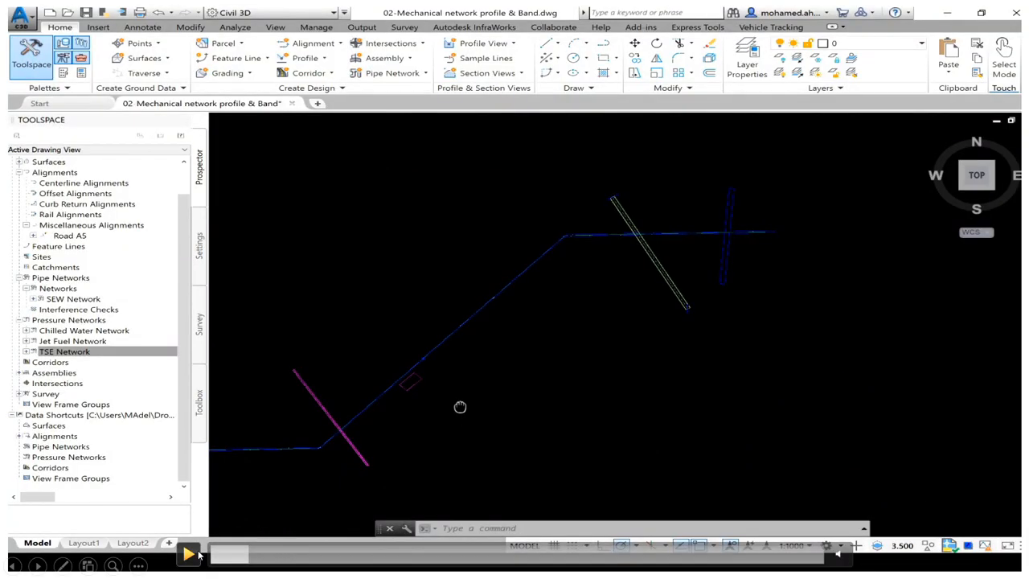
left_click(344, 554)
left_click(428, 559)
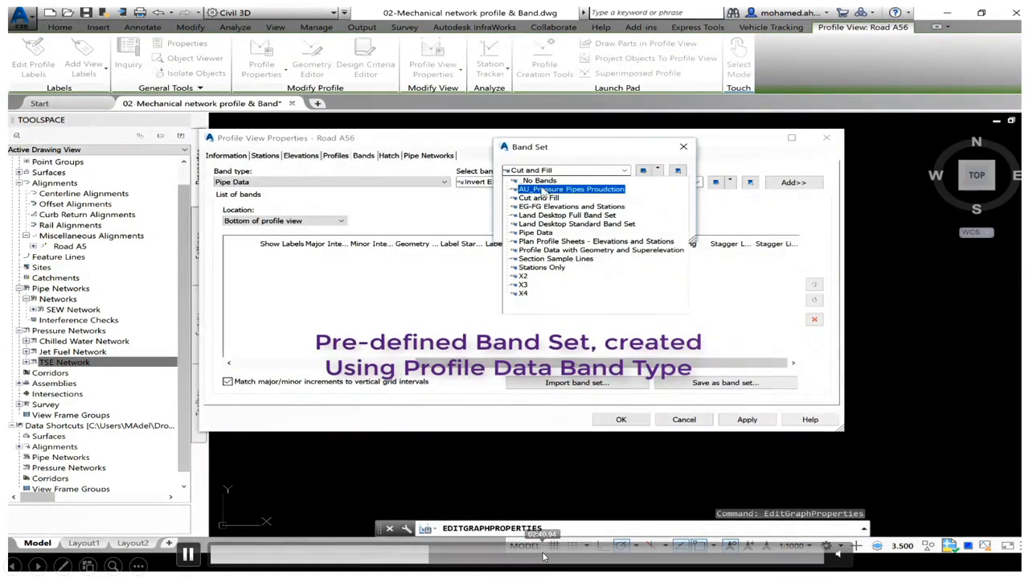
left_click(533, 559)
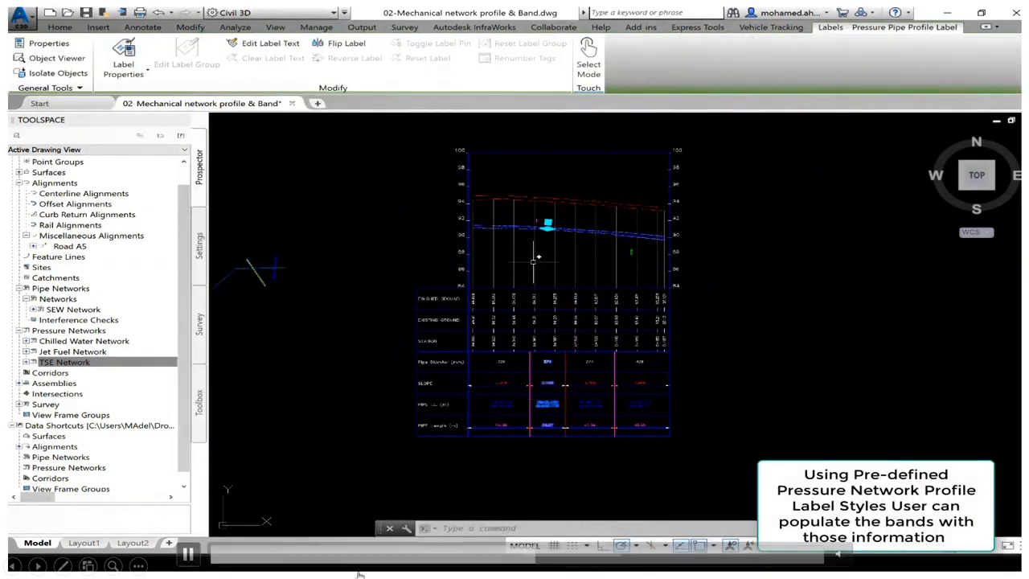
left_click(191, 557)
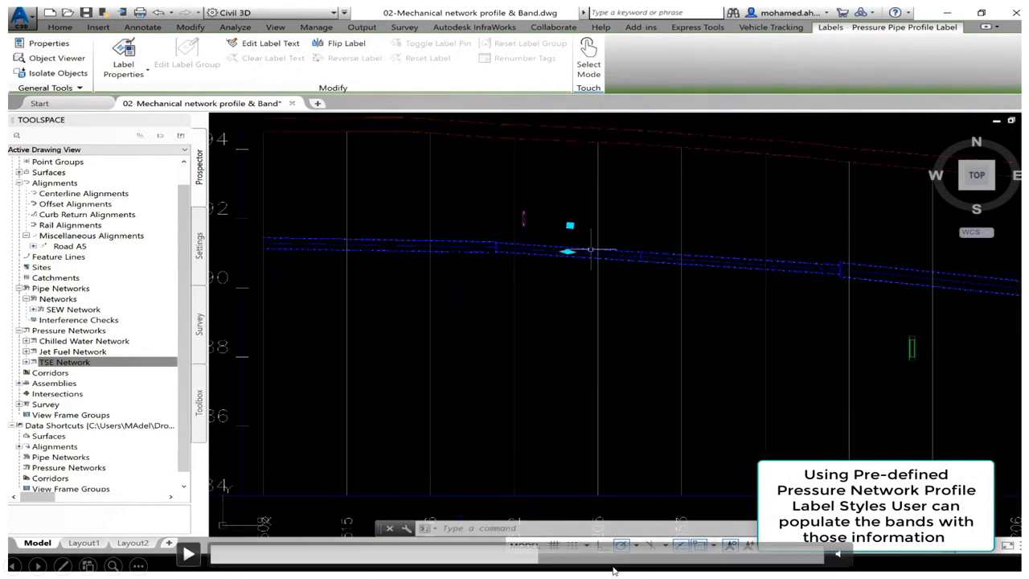
Step: Skim the paused demo video from the pipe data bands through the SEW Network crossing label to the fully annotated profile view
left_click(522, 560)
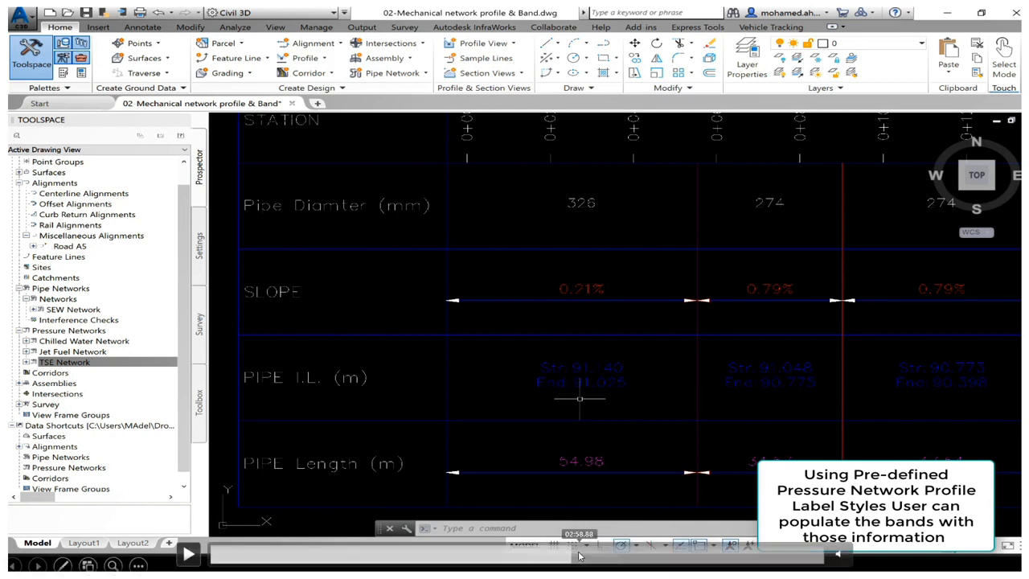
left_click(577, 554)
left_click(585, 554)
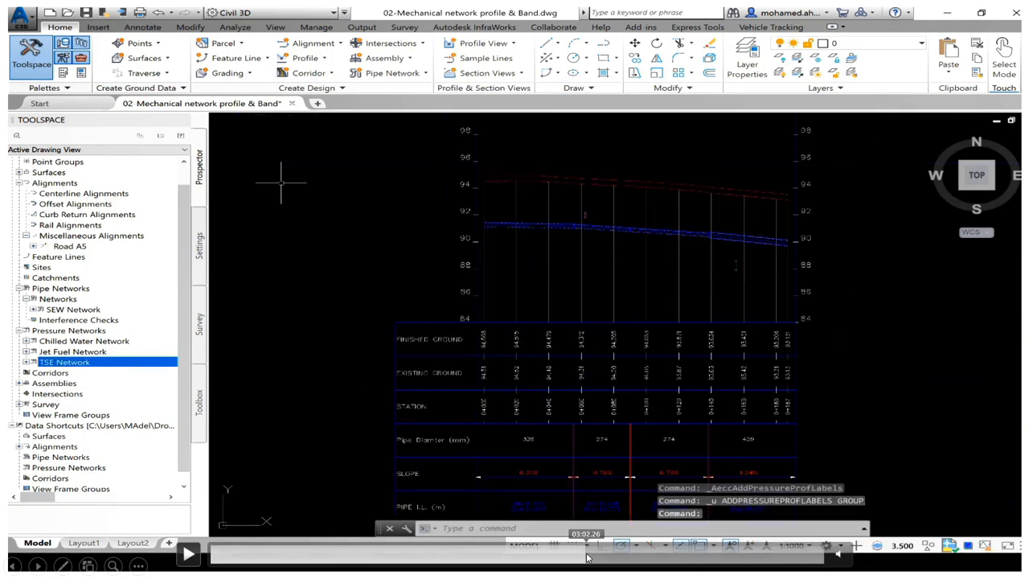
left_click(592, 559)
left_click(595, 560)
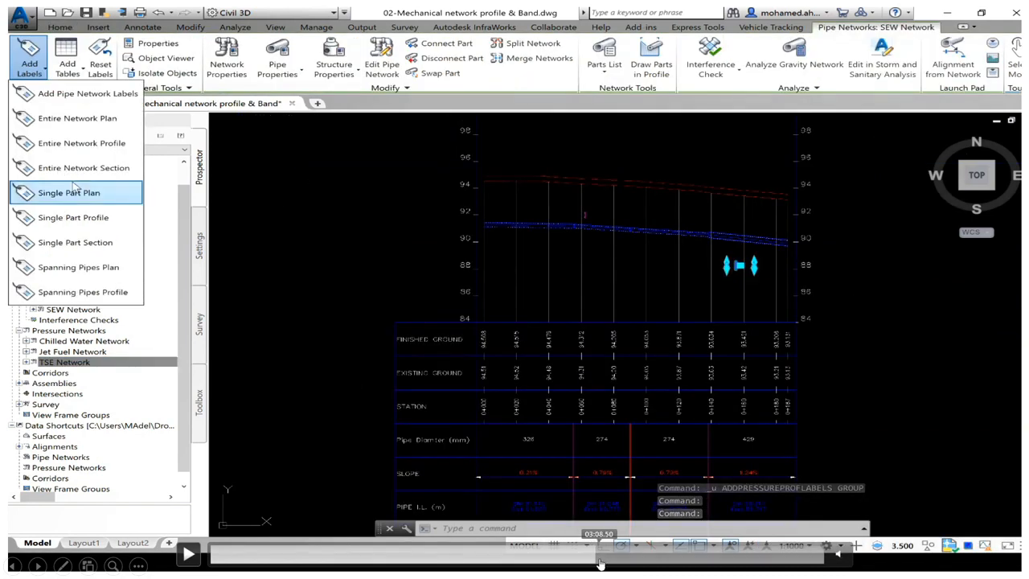
left_click(602, 561)
left_click(609, 562)
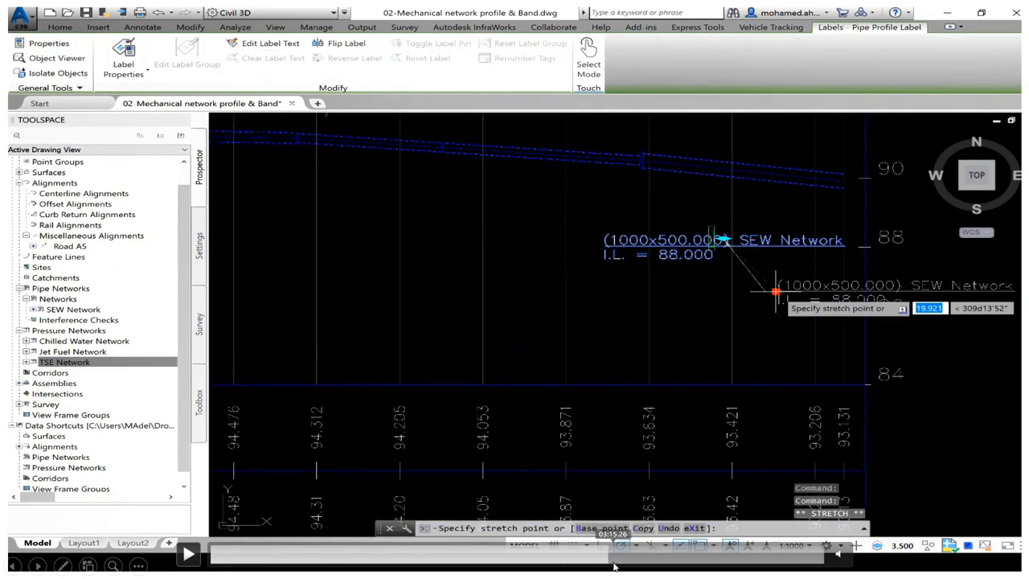
left_click(614, 563)
left_click(620, 562)
left_click(626, 562)
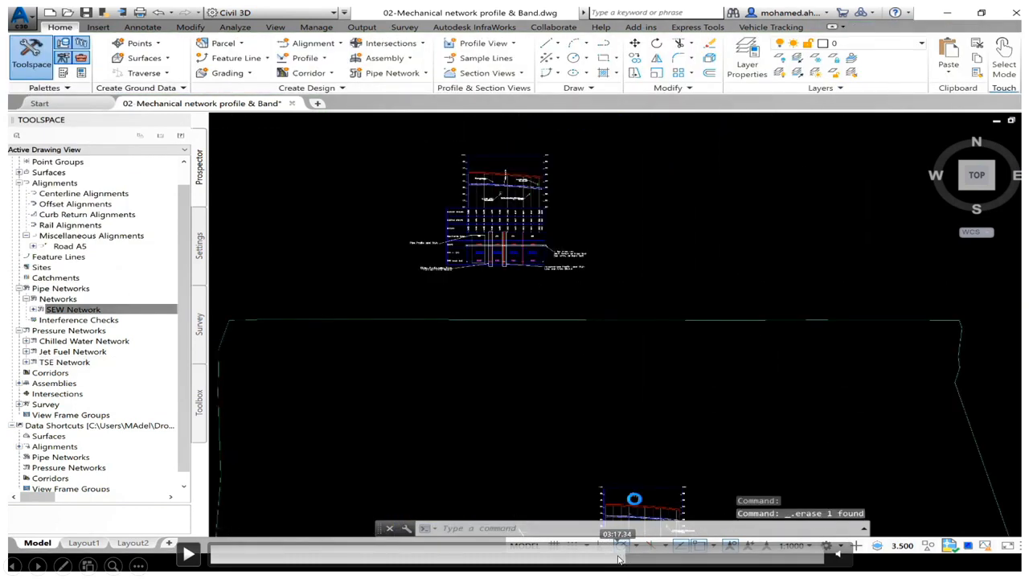
Step: Leave the slide show and open slide 38, "Pressure Networks Profile View Bands"
key("Escape")
left_click(138, 474)
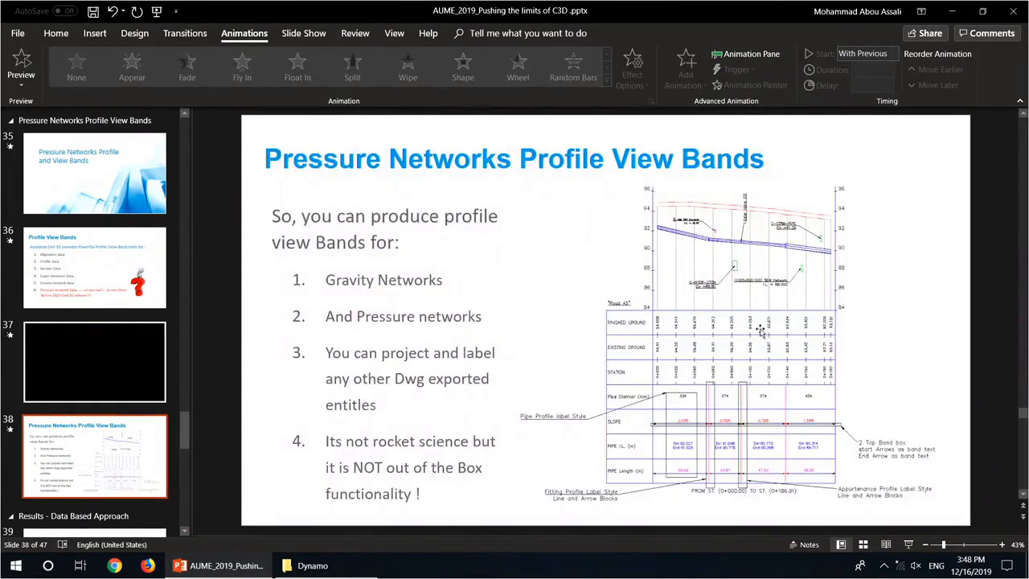